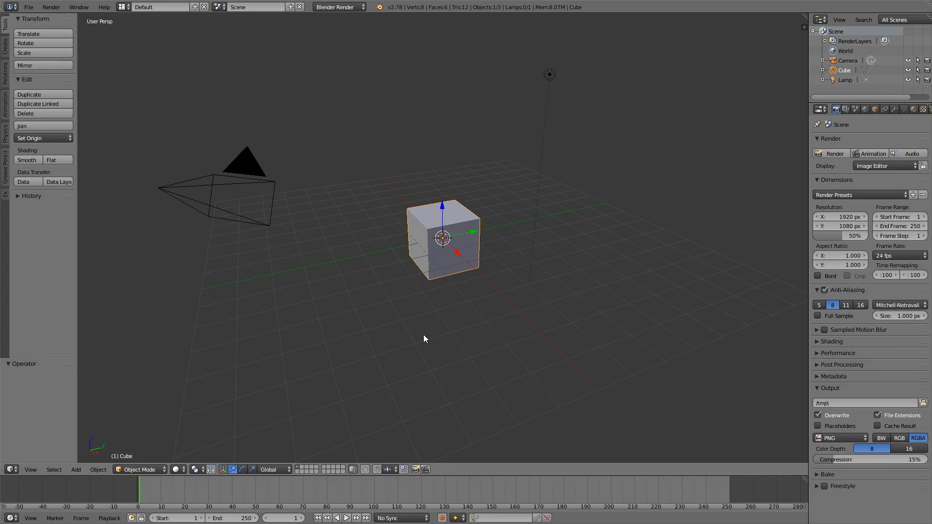
# Step: Examine the default cube from different angles and distances in the 3D view
pyautogui.moveTo(424, 338); pyautogui.dragTo(429, 260, button='middle')
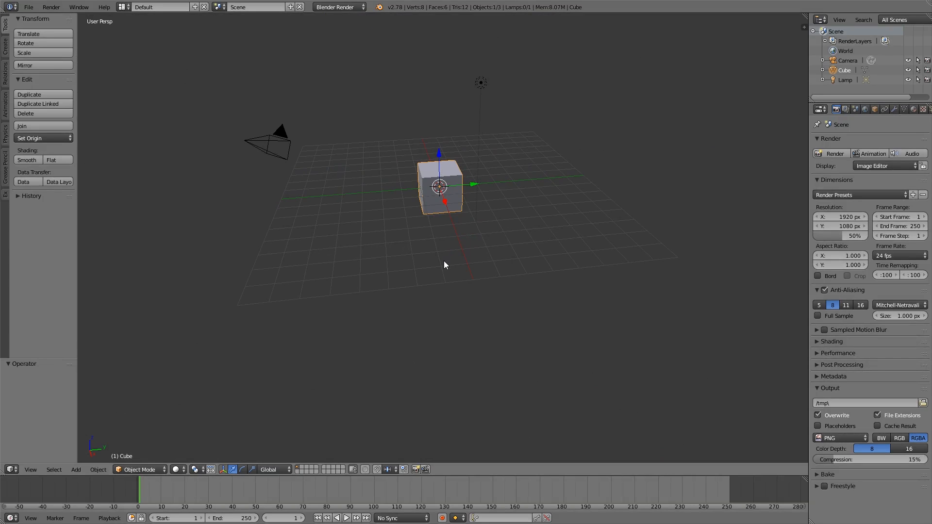
pyautogui.scroll(4, 445, 266)
pyautogui.scroll(-5, 445, 266)
pyautogui.scroll(4, 448, 267)
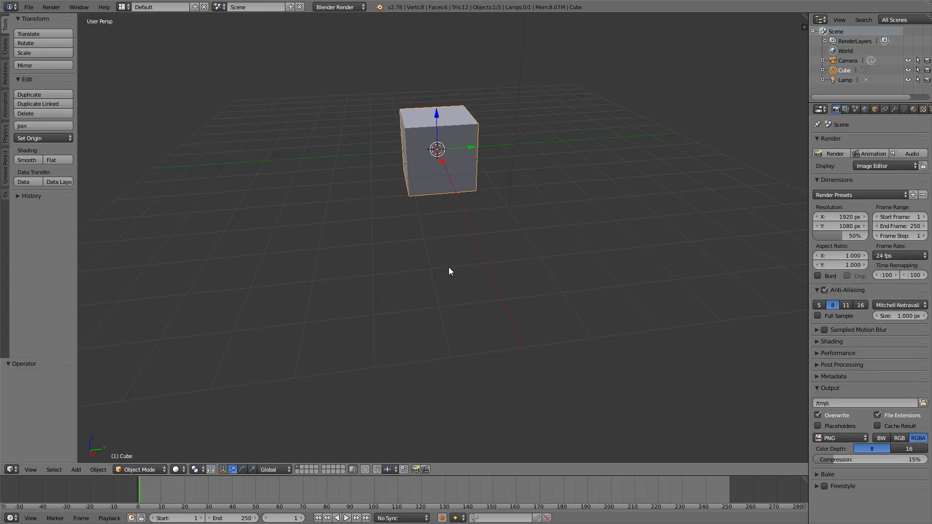
pyautogui.scroll(-1, 449, 267)
pyautogui.keyDown('shift'); pyautogui.moveTo(434, 235); pyautogui.dragTo(458, 287, button='middle'); pyautogui.keyUp('shift')
pyautogui.scroll(2, 462, 283)
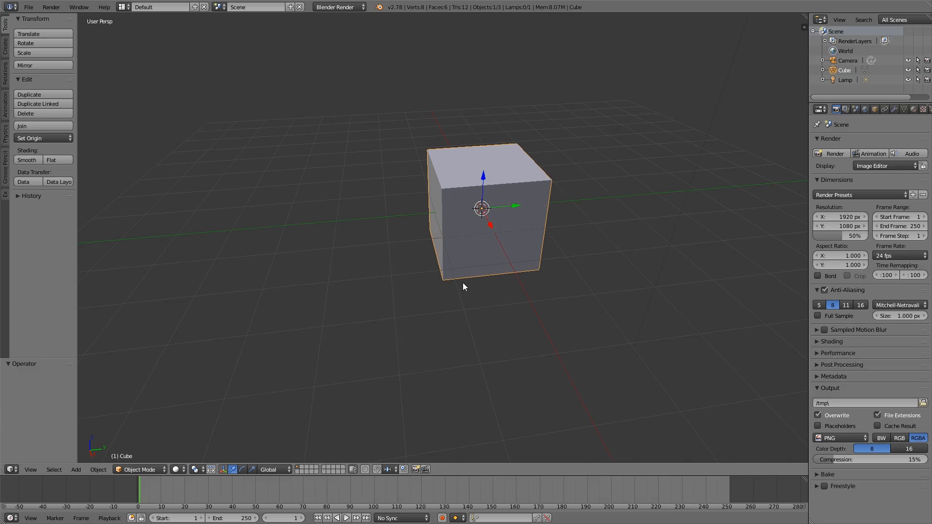
pyautogui.scroll(-3, 464, 282)
pyautogui.scroll(7, 465, 281)
pyautogui.scroll(-5, 465, 282)
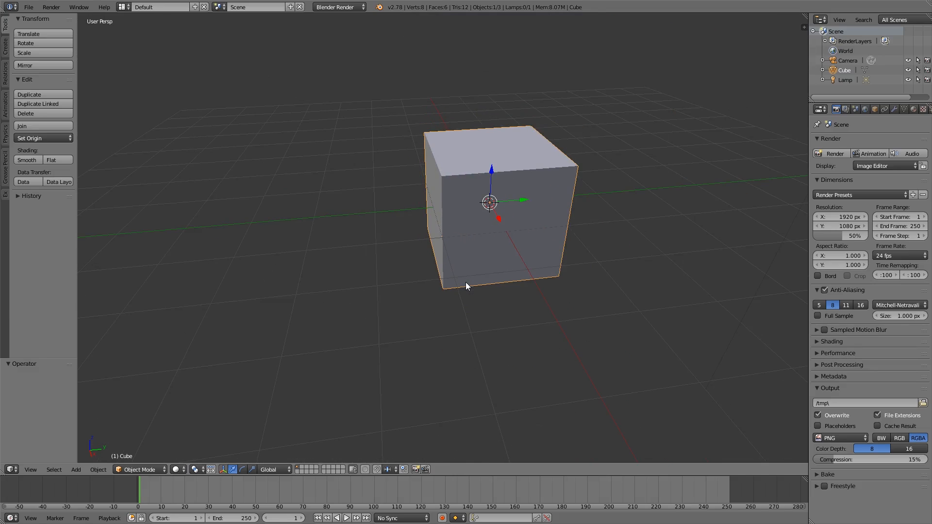
pyautogui.scroll(-3, 466, 281)
pyautogui.scroll(2, 465, 282)
pyautogui.scroll(-1, 464, 281)
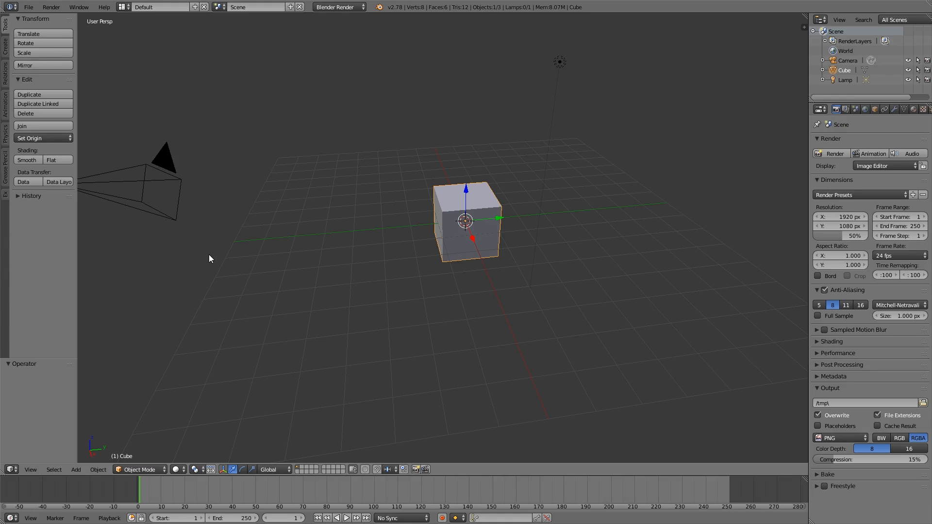
# Step: Delete the camera and the lamp from the scene together, leaving only the cube
pyautogui.rightClick(160, 171)
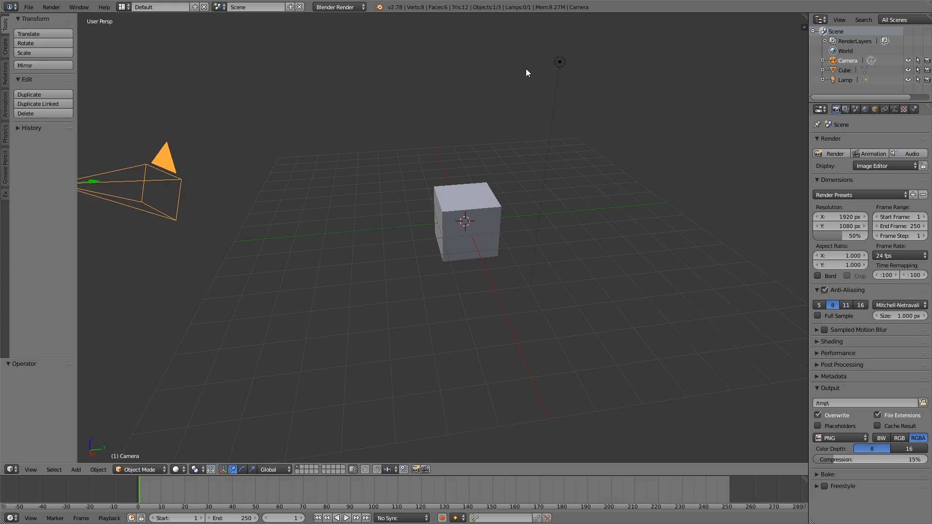
pyautogui.keyDown('shift'); pyautogui.rightClick(559, 62); pyautogui.keyUp('shift')
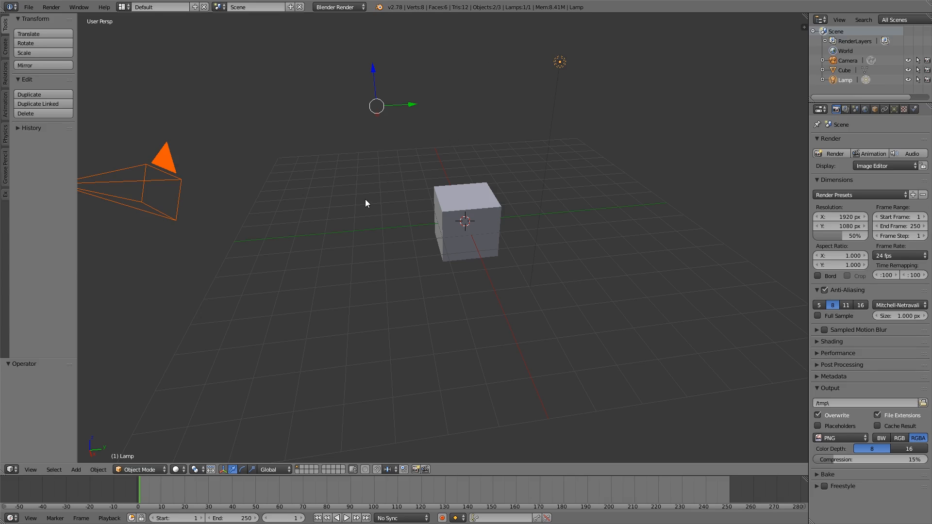
pyautogui.press('x')
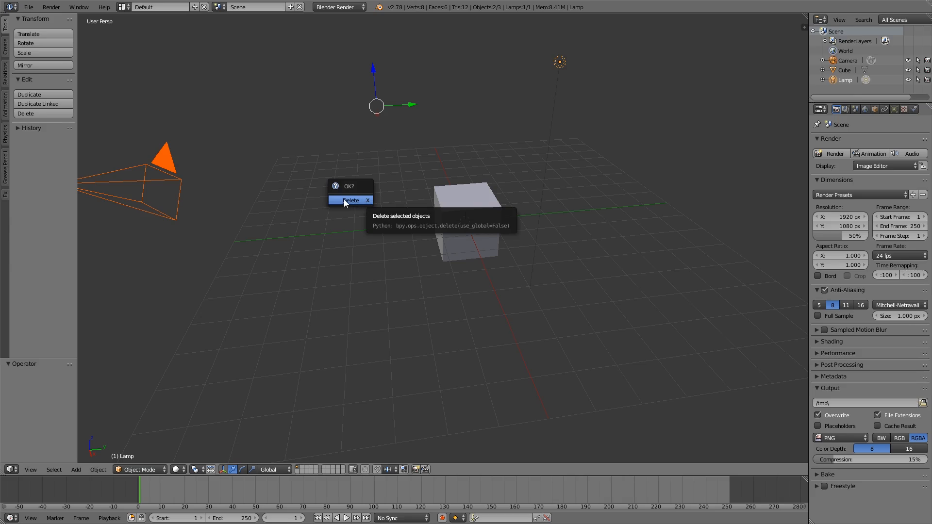
pyautogui.press('x')
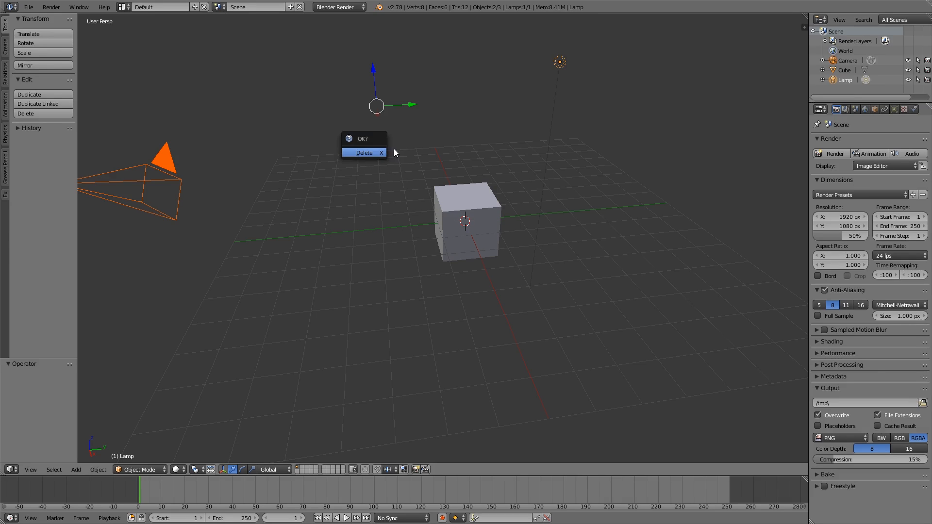
pyautogui.press('x')
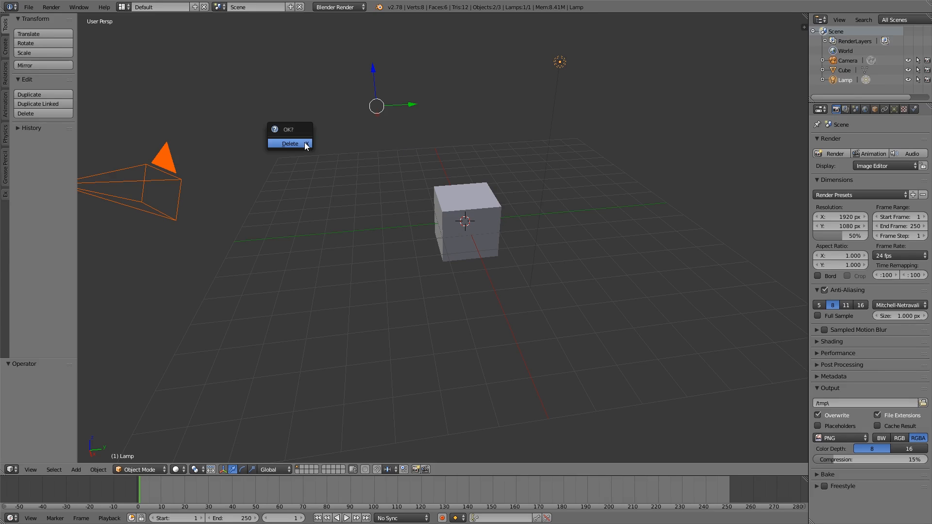
pyautogui.press('x')
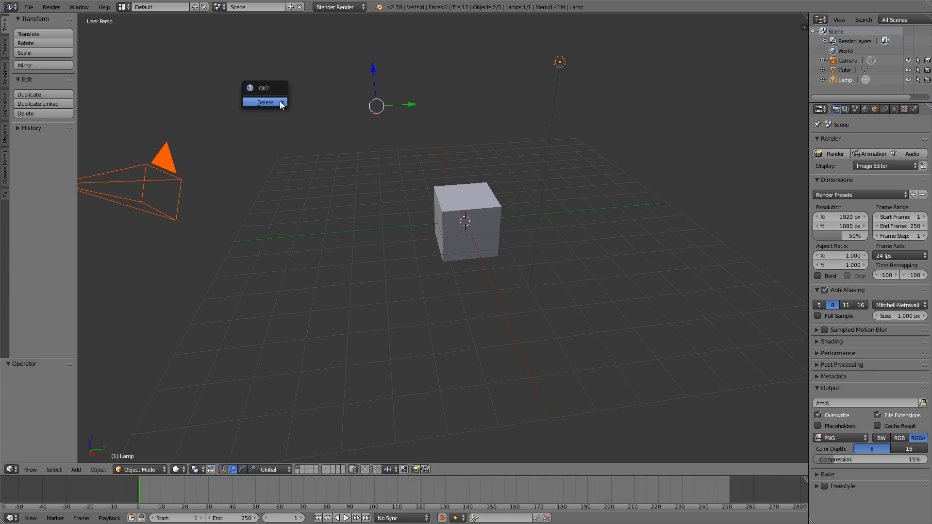
pyautogui.click(281, 102)
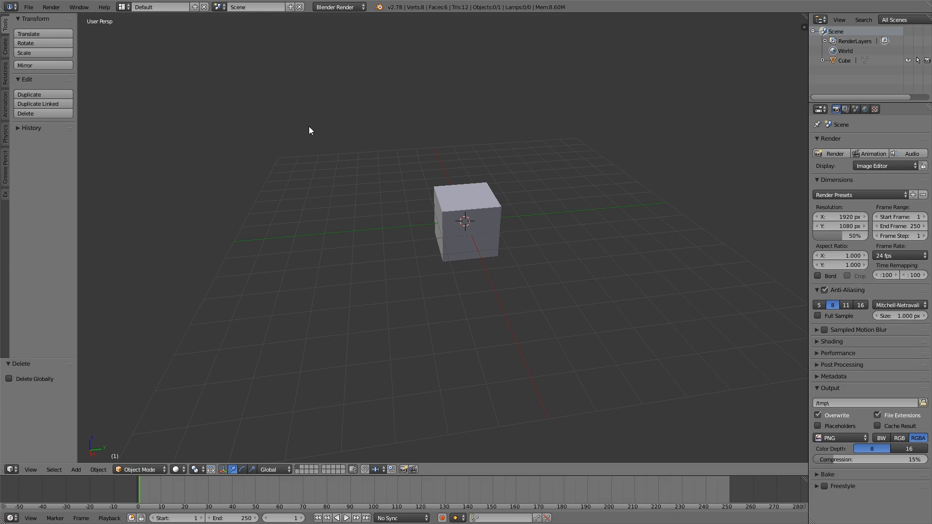
# Step: Turn on the on-screen key display and select the cube, centred in the 3D view
pyautogui.hotkey('shift', 's')
pyautogui.hotkey('shift', 'alt', 'c')
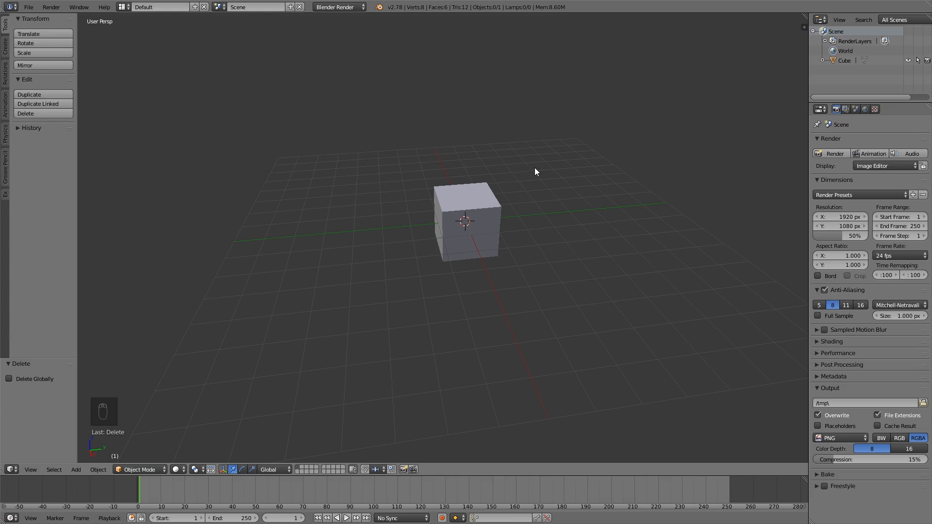
pyautogui.rightClick(468, 215)
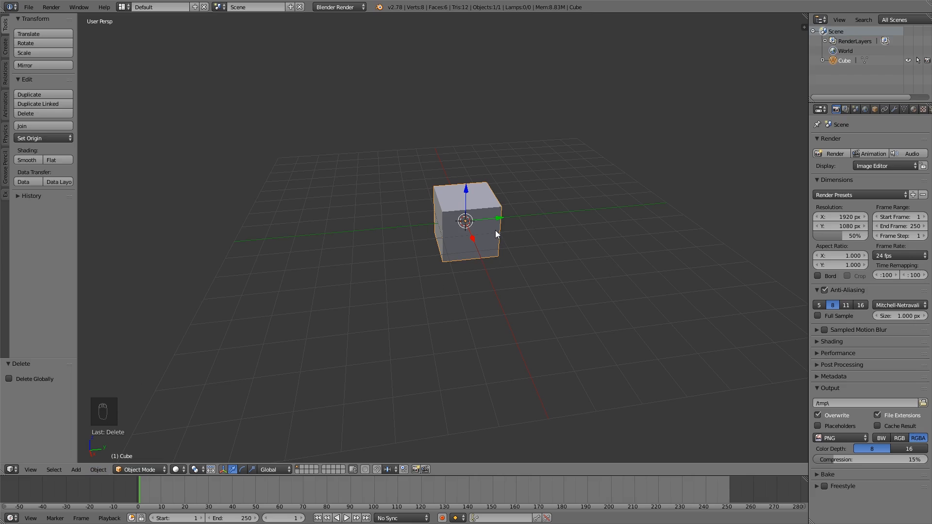
pyautogui.hotkey('shift', 'c')
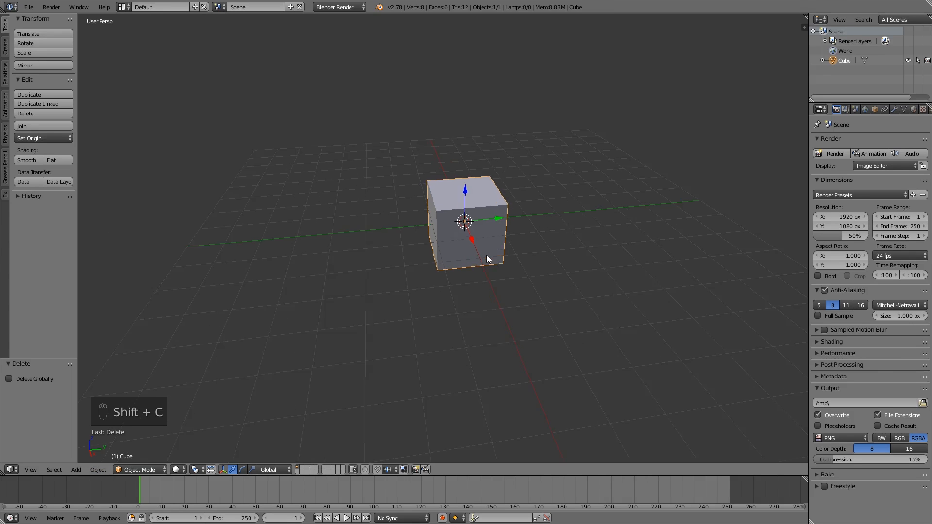
pyautogui.scroll(-6, 438, 265)
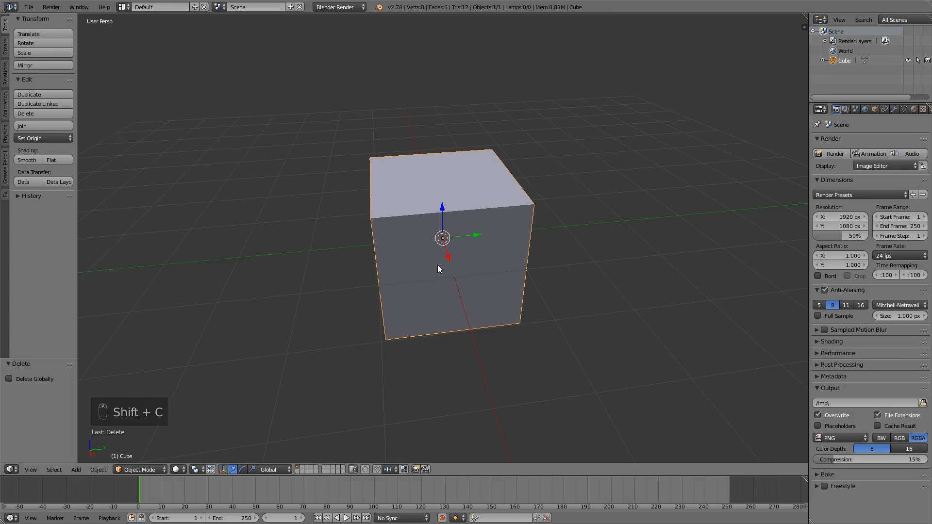
pyautogui.scroll(-3, 432, 278)
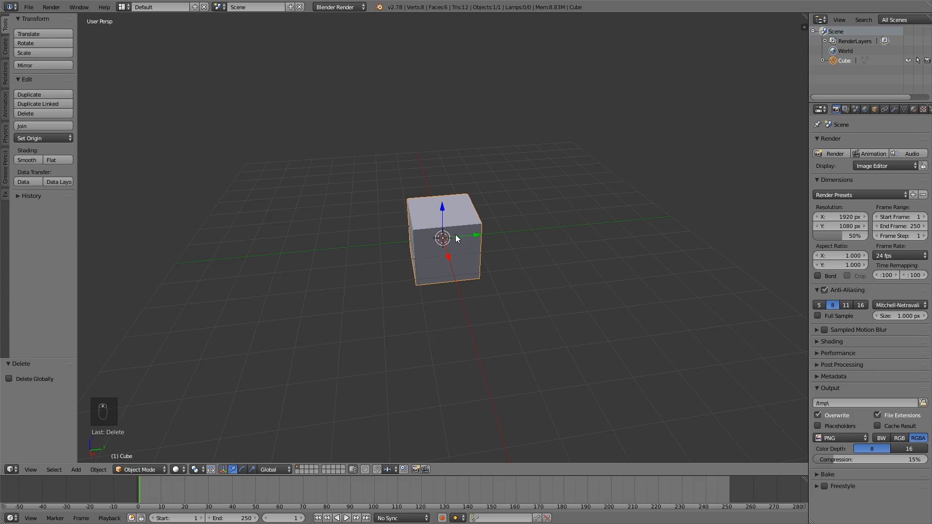
pyautogui.scroll(-1, 462, 261)
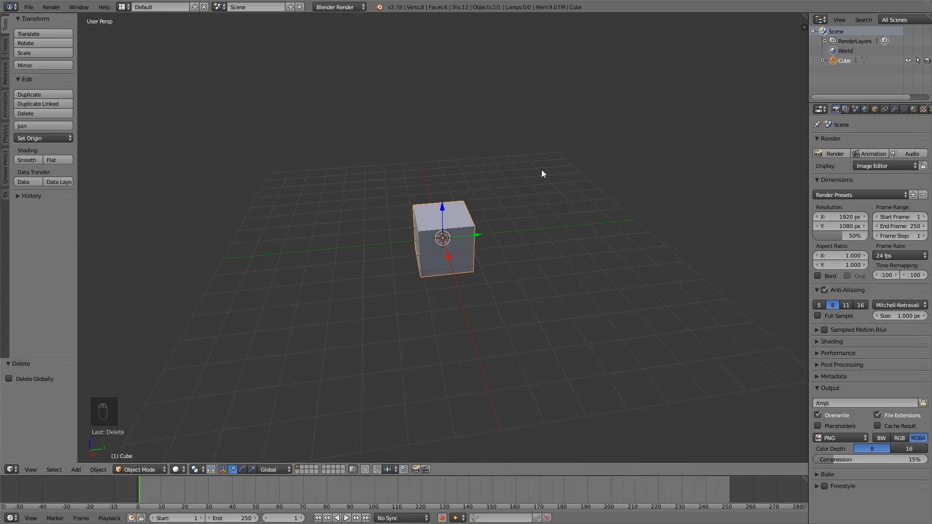
# Step: Try placing the 3D cursor at several points and moving the cube away from the origin, and undo it
pyautogui.click(256, 349)
pyautogui.click(522, 154)
pyautogui.click(527, 348)
pyautogui.click(318, 290)
pyautogui.moveTo(434, 214); pyautogui.dragTo(603, 181)
pyautogui.hotkey('ctrl', 'z')
pyautogui.hotkey('ctrl', 'z')
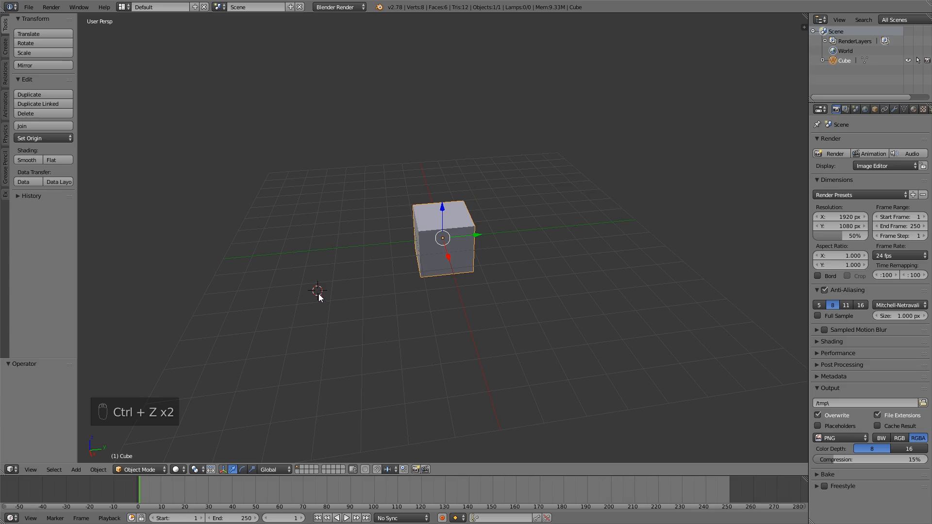
# Step: Place the 3D cursor at several empty spots around the cube, ending far above and to the left of it
pyautogui.click(372, 372)
pyautogui.click(634, 247)
pyautogui.click(466, 412)
pyautogui.click(225, 379)
pyautogui.click(275, 344)
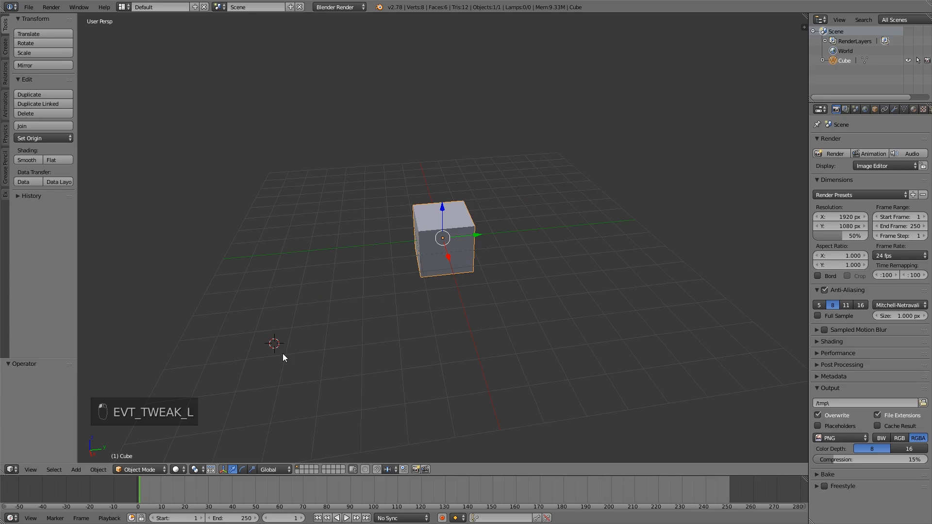
pyautogui.click(376, 369)
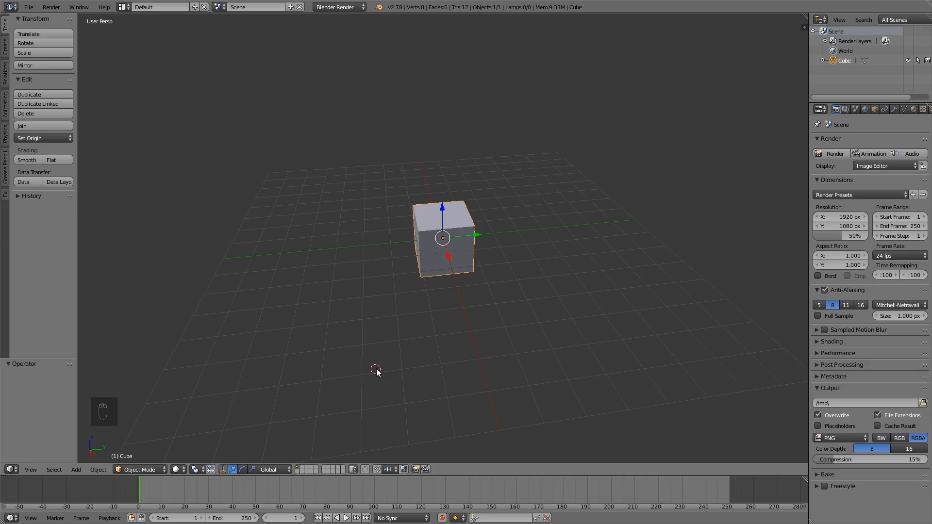
pyautogui.click(749, 73)
pyautogui.click(371, 86)
pyautogui.scroll(-2, 459, 233)
pyautogui.scroll(2, 442, 235)
# Step: Enter Edit Mode on the cube with vertex selection and select its nearest top corner vertex
pyautogui.press('Tab')
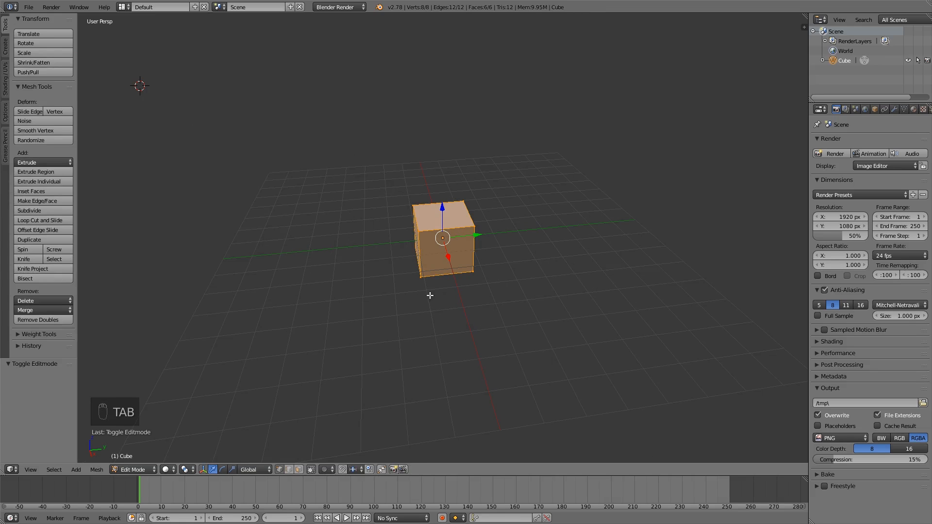
pyautogui.moveTo(430, 295); pyautogui.dragTo(427, 351, button='middle')
pyautogui.click(279, 469)
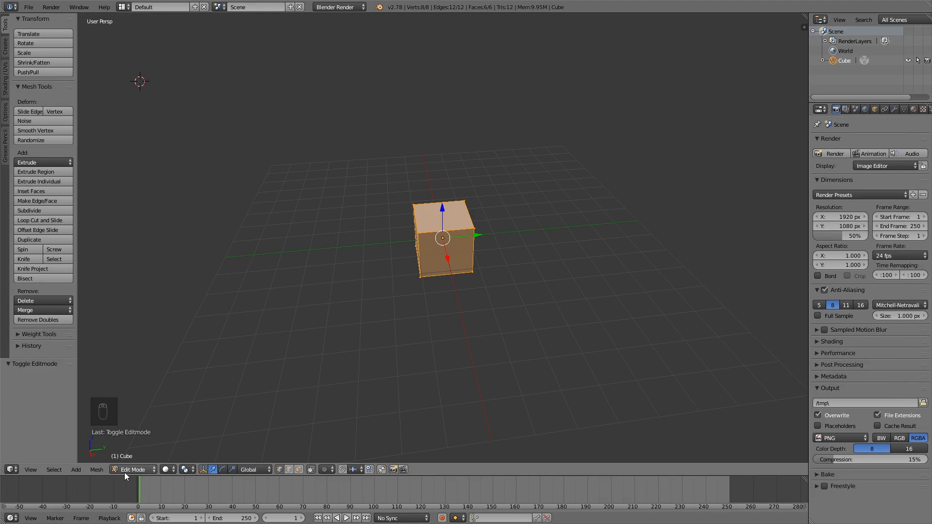
pyautogui.scroll(3, 436, 260)
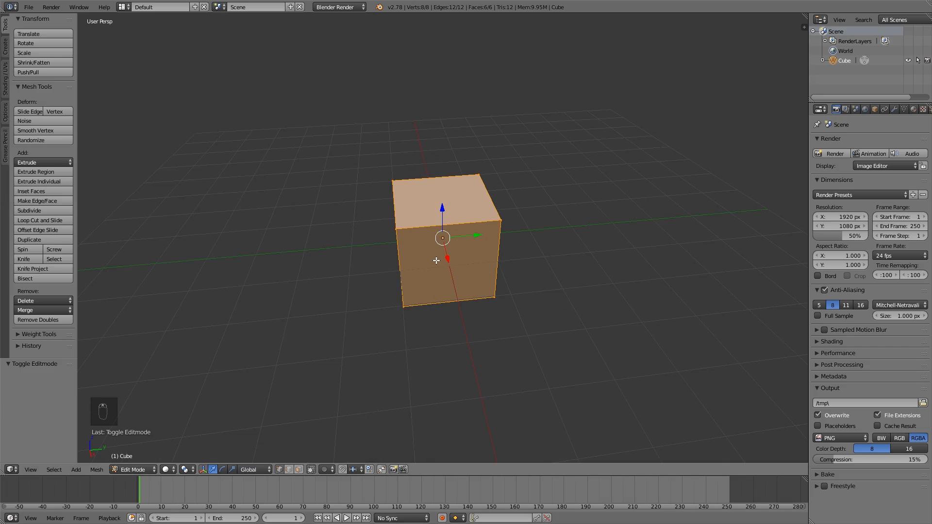
pyautogui.moveTo(473, 235); pyautogui.dragTo(411, 285, button='middle')
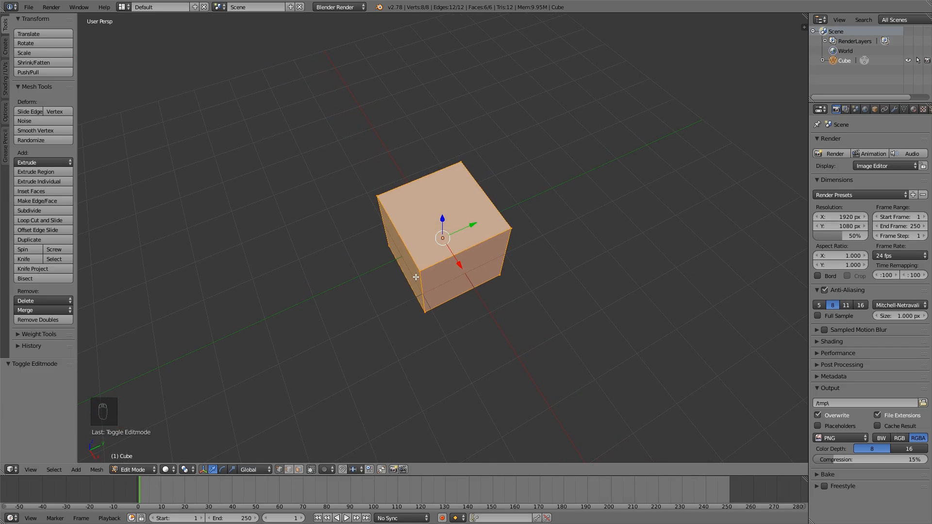
pyautogui.rightClick(419, 269)
pyautogui.moveTo(494, 297); pyautogui.dragTo(441, 270, button='middle')
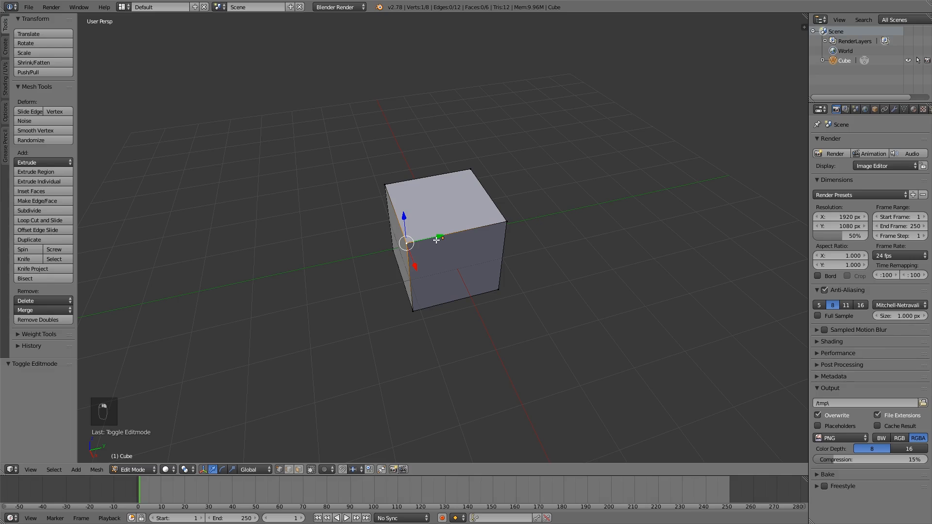
# Step: Try raising a top corner vertex of the cube about 1.65 units along Z, and undo the move
pyautogui.moveTo(437, 242); pyautogui.dragTo(466, 141)
pyautogui.moveTo(545, 233); pyautogui.dragTo(474, 152, button='middle')
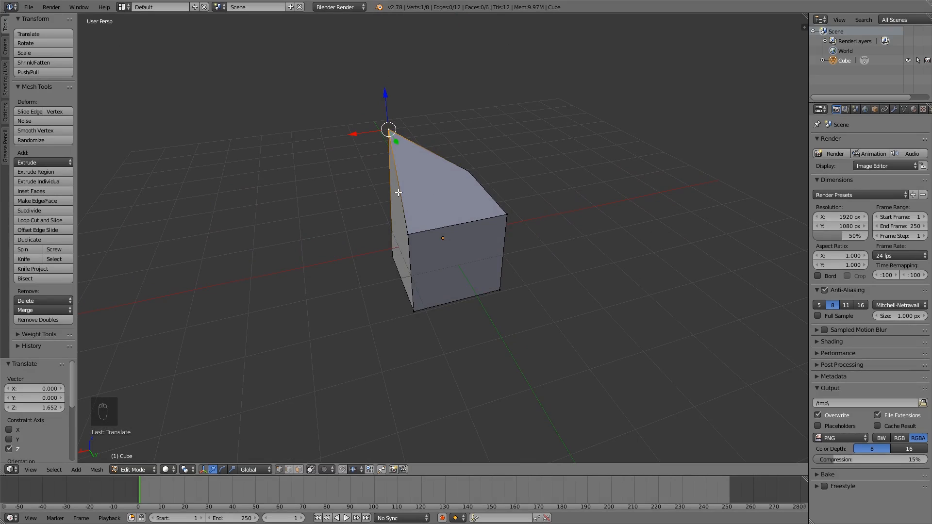
pyautogui.moveTo(398, 193); pyautogui.dragTo(482, 263, button='middle')
pyautogui.hotkey('ctrl', 'z')
pyautogui.hotkey('ctrl', 'z')
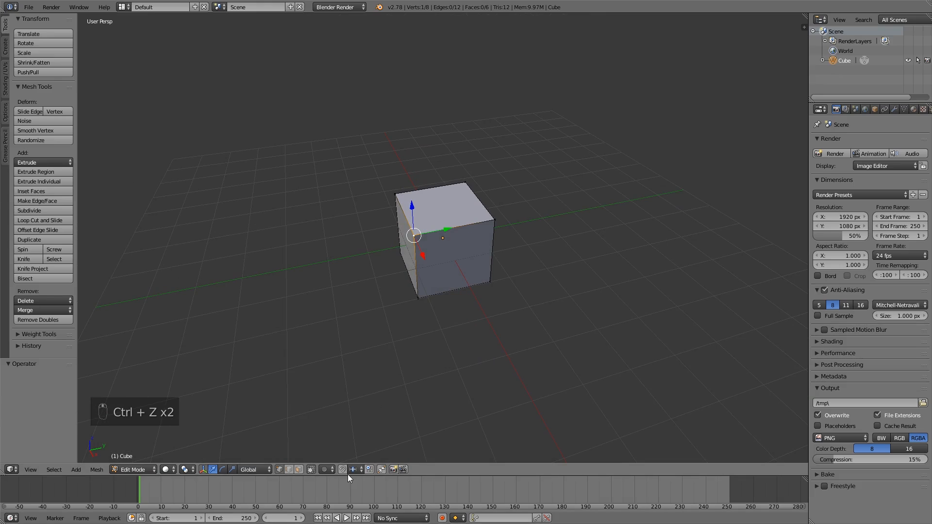
# Step: Select the cube's top corner vertices one after another, finishing on the nearest corner
pyautogui.scroll(1, 407, 231)
pyautogui.scroll(6, 407, 234)
pyautogui.scroll(-1, 331, 252)
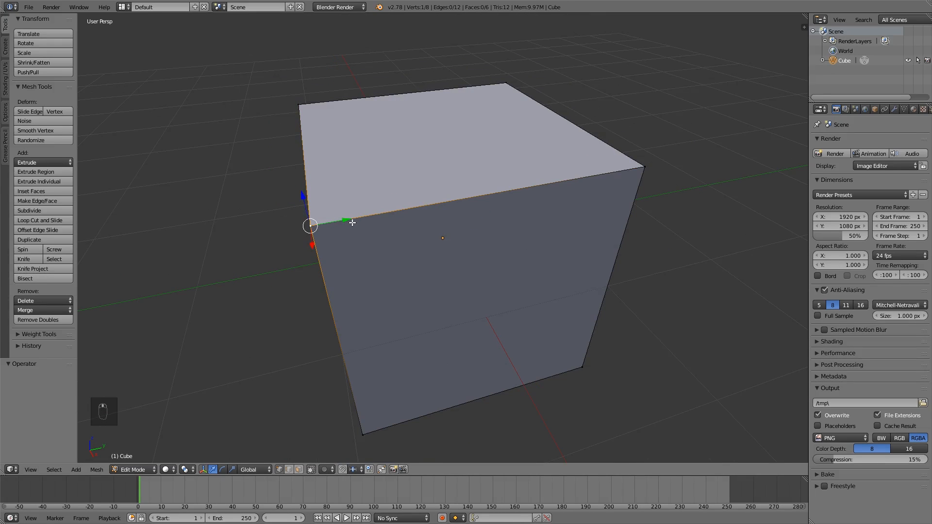
pyautogui.rightClick(646, 168)
pyautogui.rightClick(513, 103)
pyautogui.rightClick(294, 119)
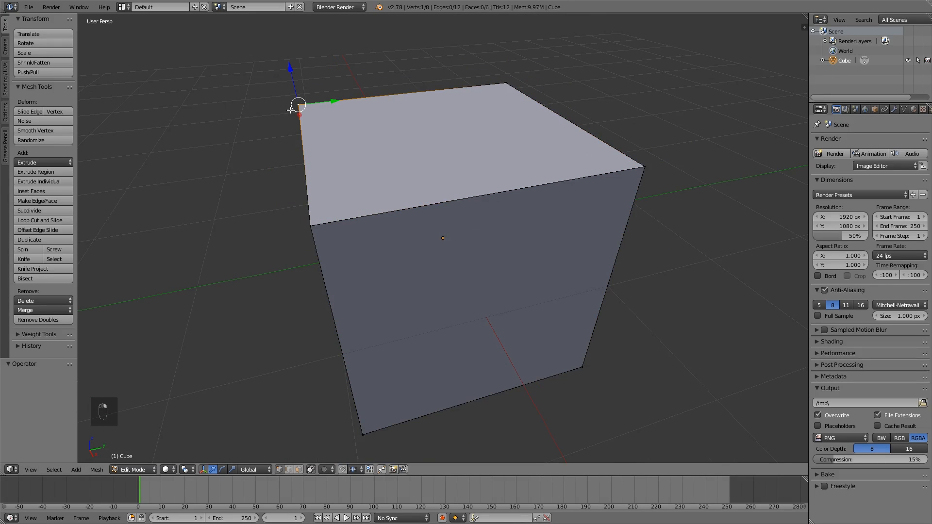
pyautogui.rightClick(314, 214)
pyautogui.press('KP_Decimal')
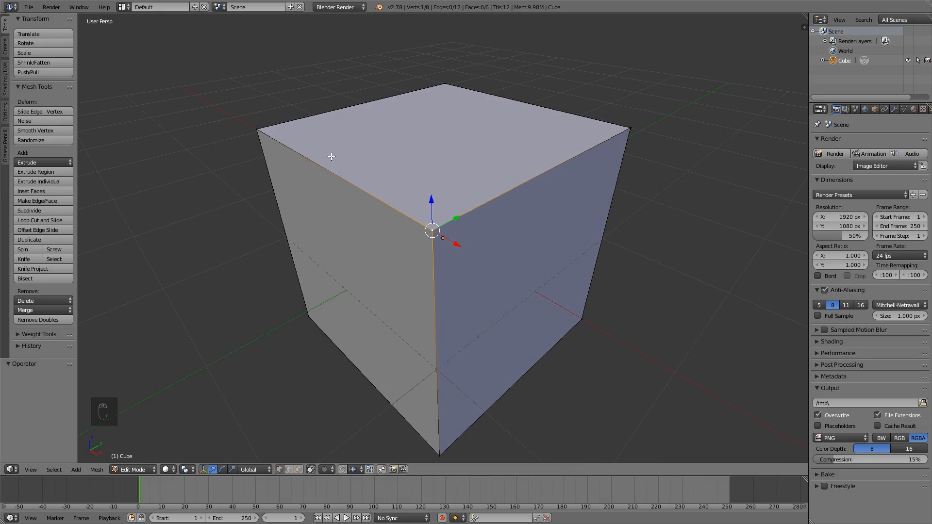
# Step: Switch to edge selection and select several of the cube's edges one after another, finishing on the top edge on the negative Y side
pyautogui.click(289, 470)
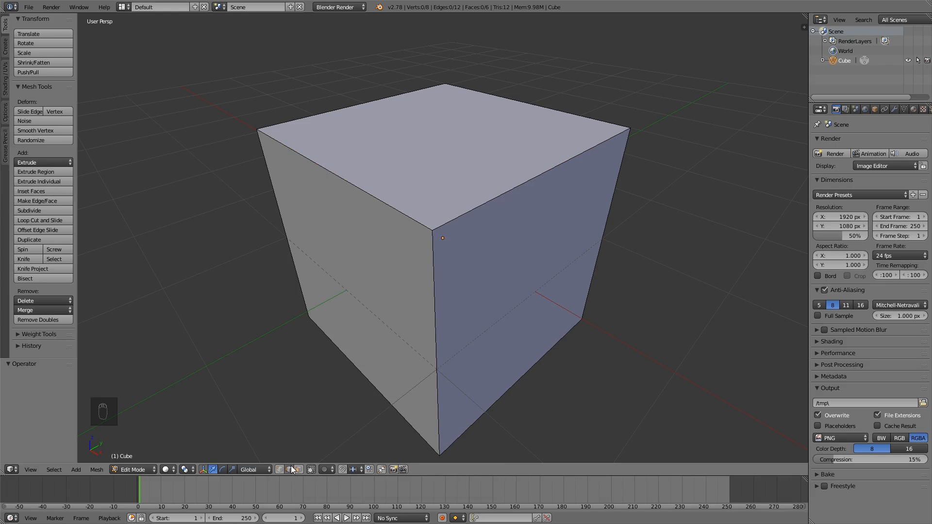
pyautogui.rightClick(379, 193)
pyautogui.rightClick(515, 201)
pyautogui.rightClick(445, 290)
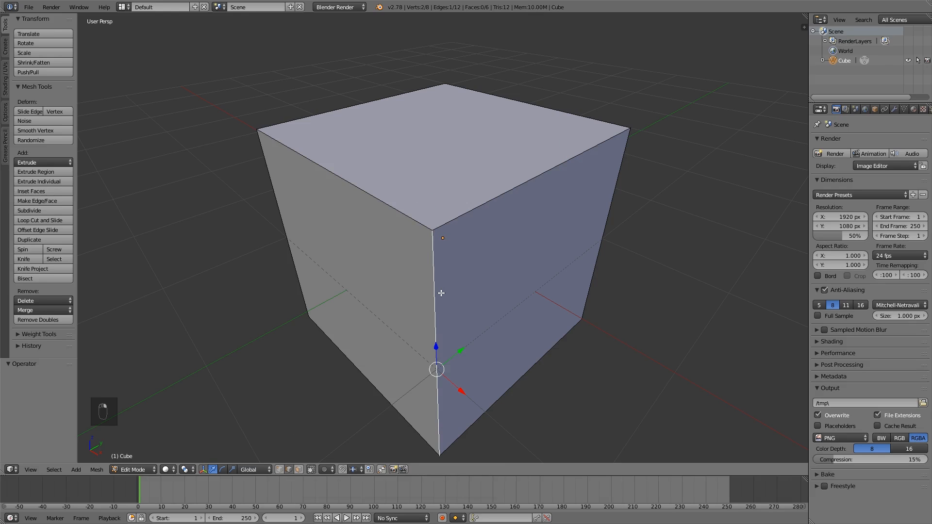
pyautogui.rightClick(409, 232)
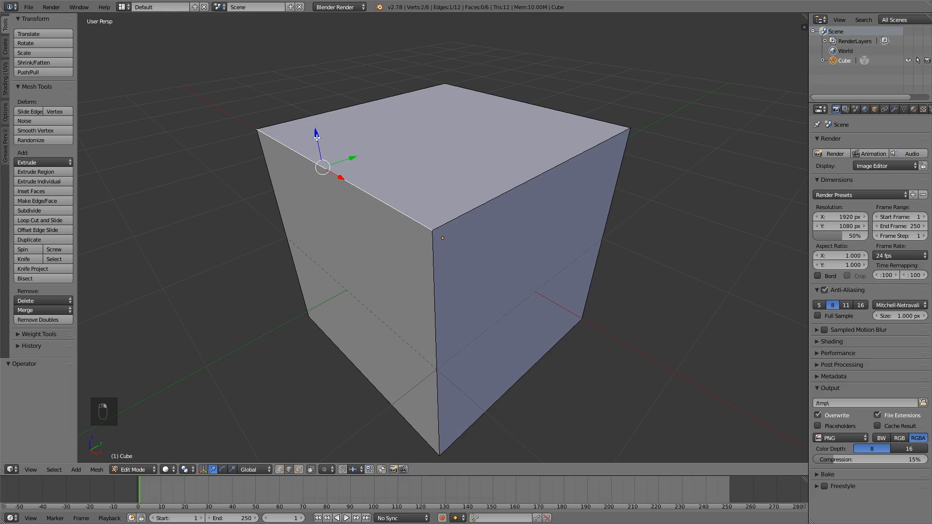
# Step: Try raising the selected top edge about 0.36 units along Z and shifting it along X, and undo both moves
pyautogui.moveTo(317, 138); pyautogui.dragTo(349, 43)
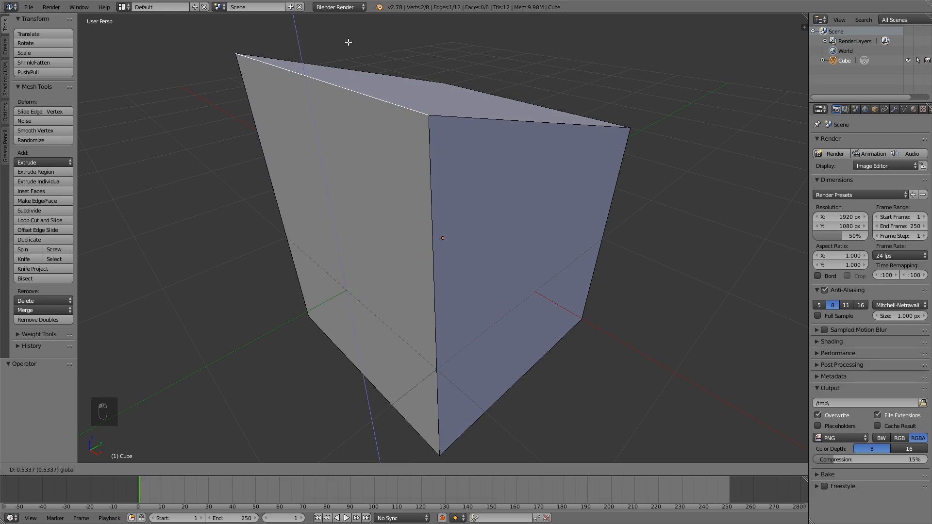
pyautogui.click(342, 78)
pyautogui.press('g')
pyautogui.press('x')
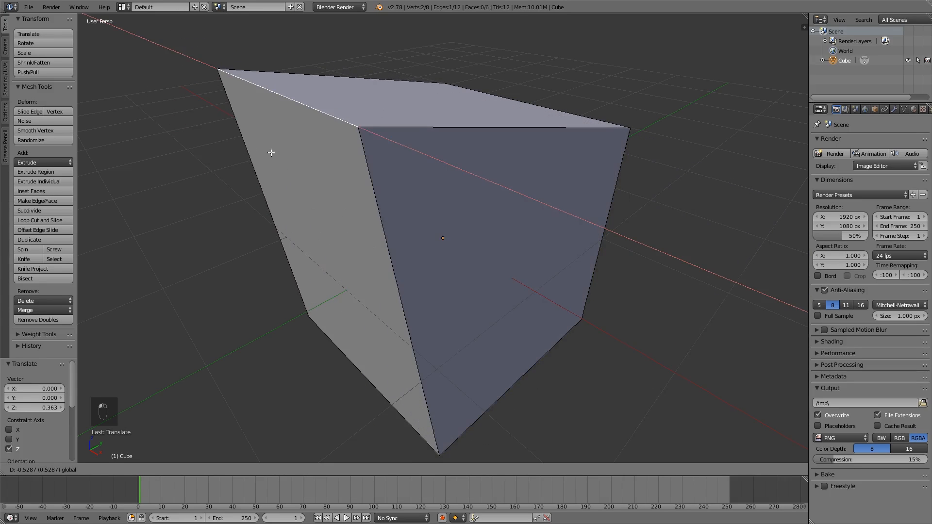
pyautogui.click(190, 101)
pyautogui.hotkey('ctrl', 'z')
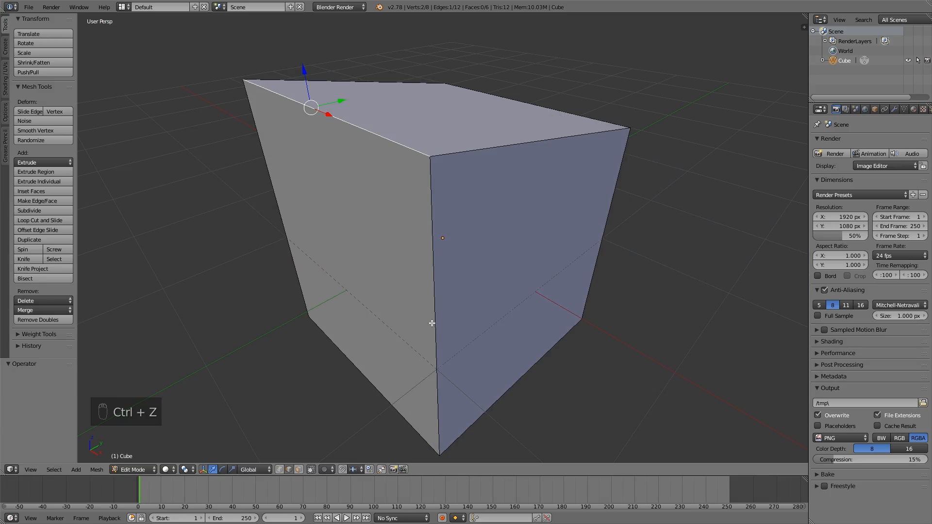
pyautogui.hotkey('ctrl', 'z')
# Step: Switch to face selection, try moving the cube's top face along Z, and undo the move and the face selection
pyautogui.click(299, 469)
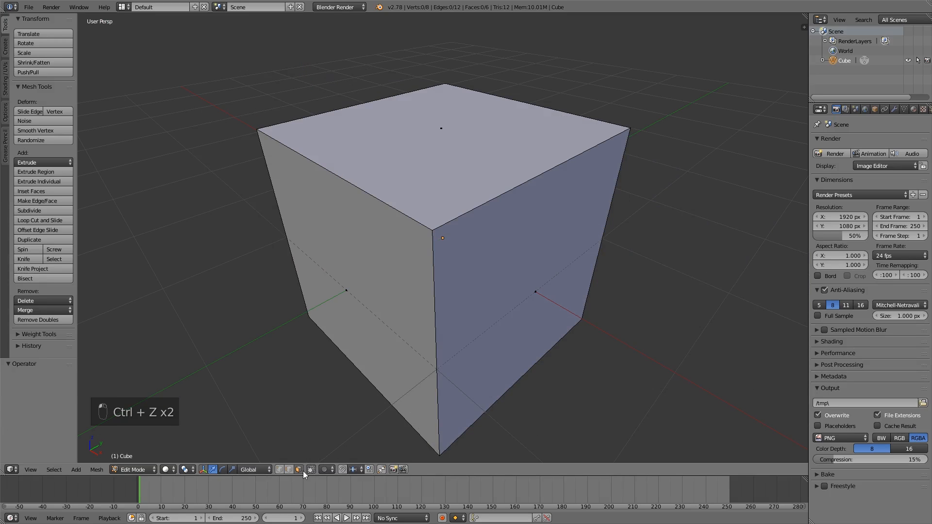
pyautogui.rightClick(445, 185)
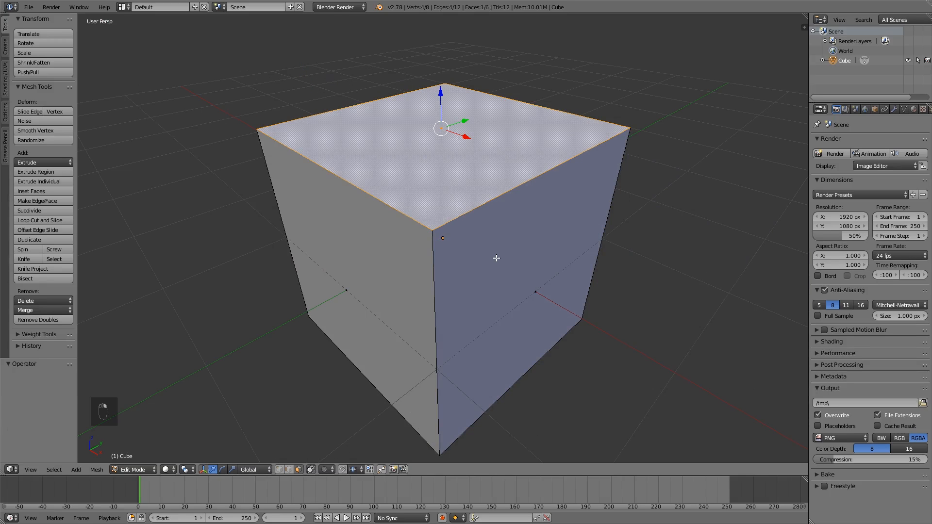
pyautogui.moveTo(439, 92)
pyautogui.mouseDown()
pyautogui.moveTo(440, 15)
pyautogui.moveTo(438, 117)
pyautogui.moveTo(437, 97)
pyautogui.mouseUp()
pyautogui.hotkey('ctrl', 'z')
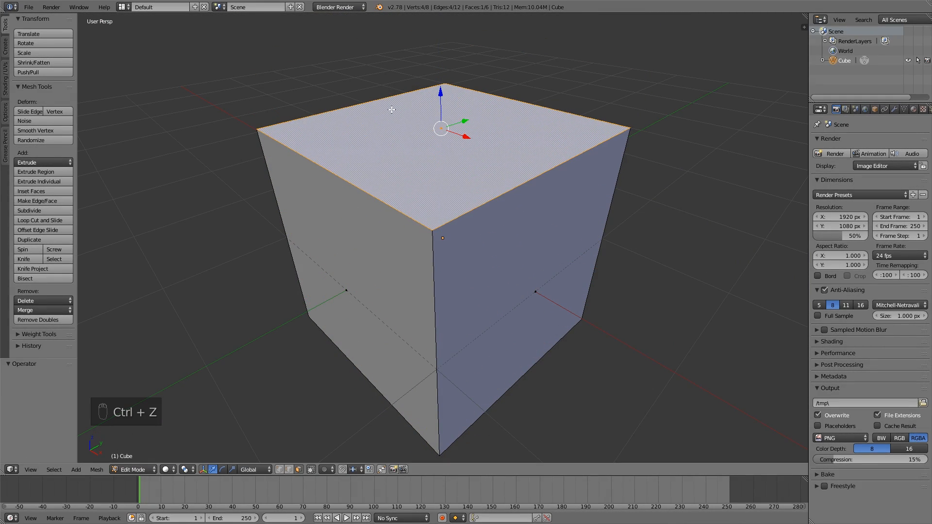
pyautogui.hotkey('ctrl', 'z')
# Step: Select the cube's side faces one after another, finishing on the face pointing along negative Y
pyautogui.scroll(-4, 427, 253)
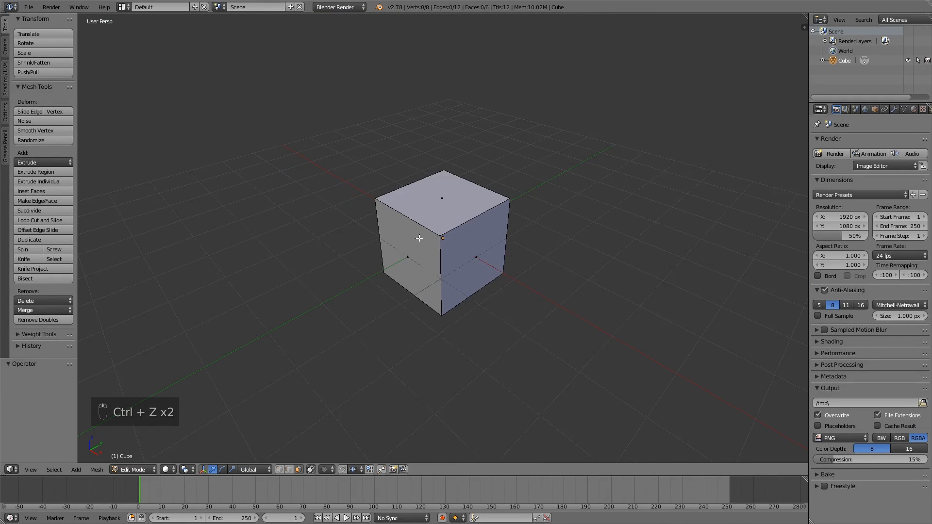
pyautogui.moveTo(419, 239); pyautogui.dragTo(426, 256, button='middle')
pyautogui.rightClick(376, 259)
pyautogui.scroll(-3, 438, 249)
pyautogui.scroll(-1, 437, 250)
pyautogui.rightClick(426, 256)
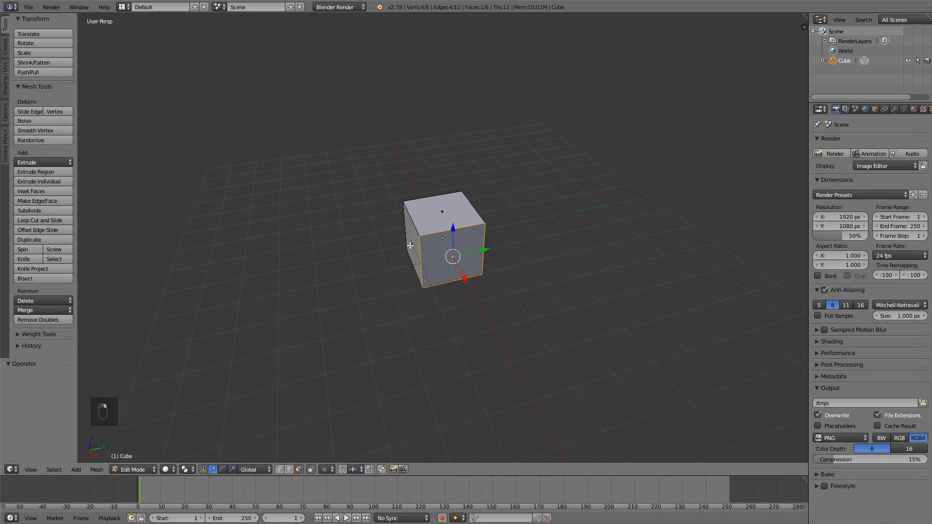
pyautogui.rightClick(410, 246)
pyautogui.moveTo(410, 298); pyautogui.dragTo(446, 296, button='middle')
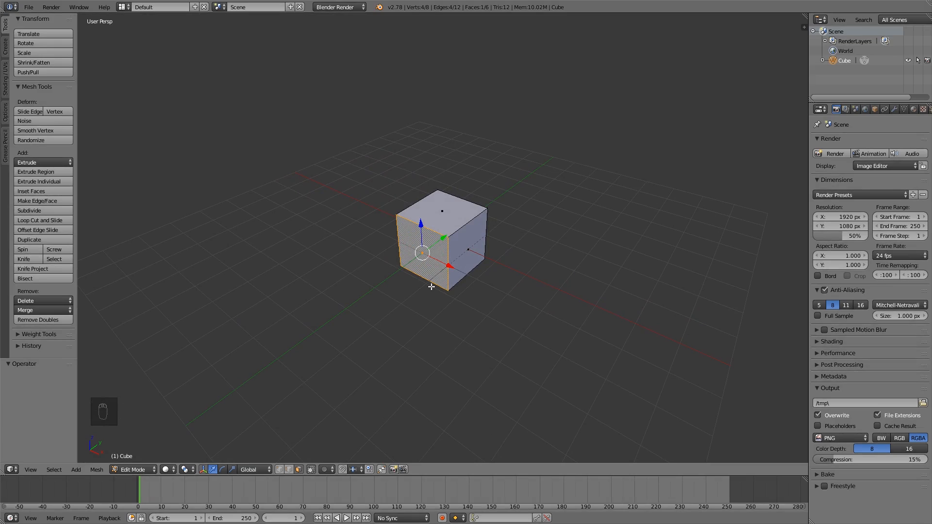
pyautogui.scroll(1, 436, 263)
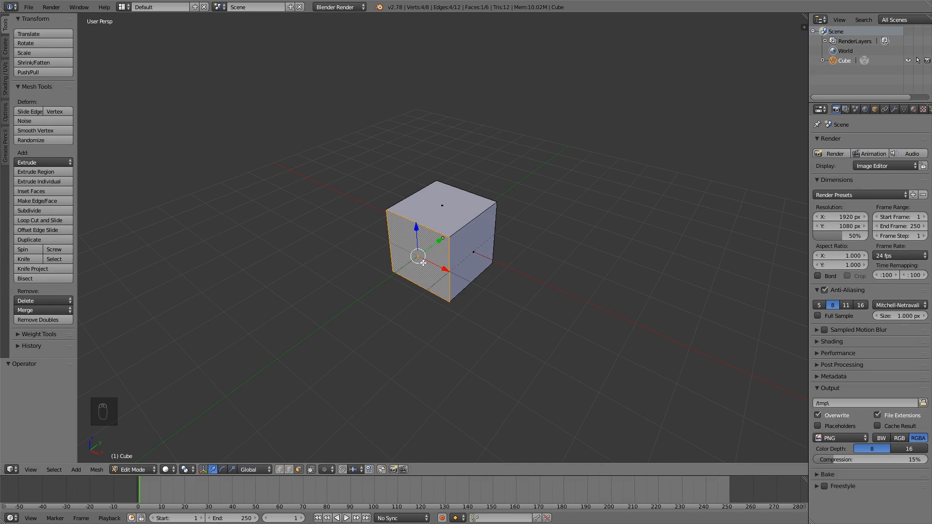
pyautogui.moveTo(418, 264); pyautogui.dragTo(375, 263, button='middle')
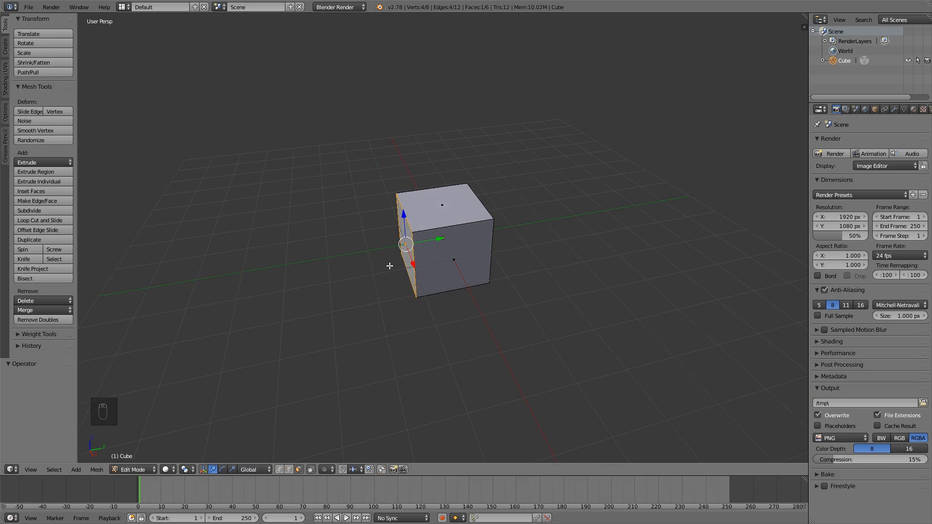
# Step: Try extruding the negative Y face about 4.63 units, move the extruded end along Y, and undo the changes
pyautogui.press('e')
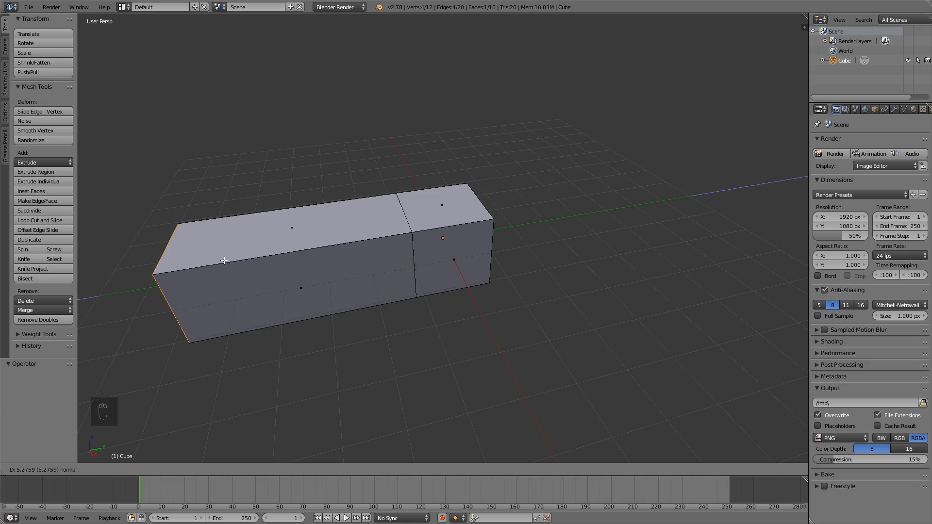
pyautogui.click(264, 263)
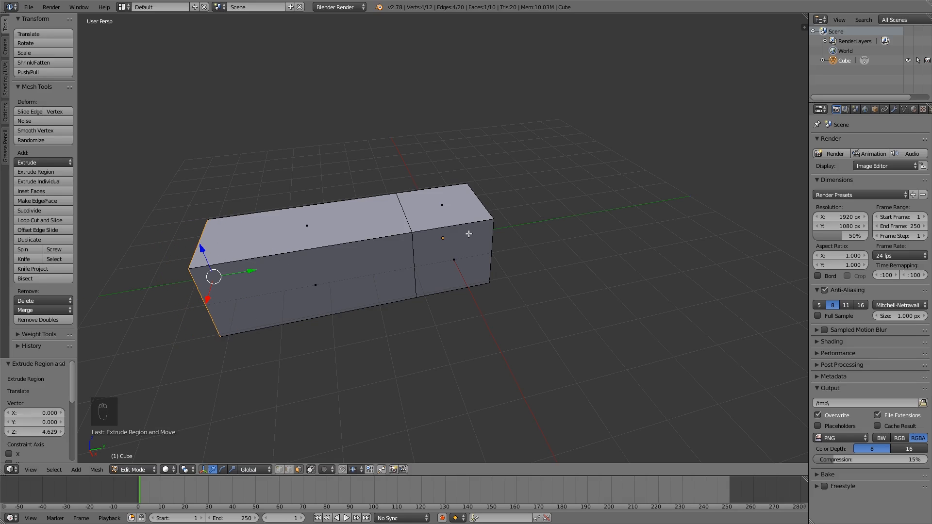
pyautogui.press('KP_Decimal')
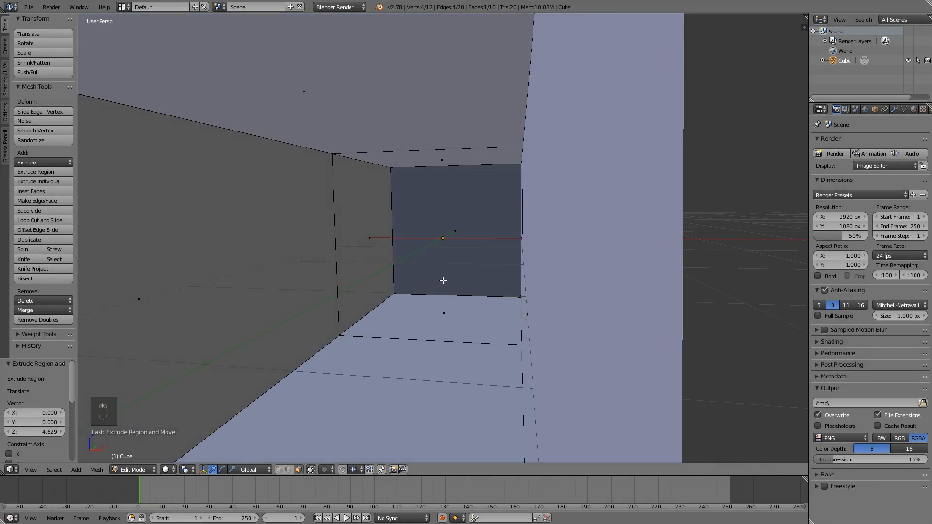
pyautogui.moveTo(443, 281)
pyautogui.mouseDown(button='middle')
pyautogui.moveTo(452, 275)
pyautogui.moveTo(358, 291)
pyautogui.moveTo(435, 308)
pyautogui.moveTo(375, 308)
pyautogui.moveTo(456, 277)
pyautogui.moveTo(412, 277)
pyautogui.moveTo(498, 249)
pyautogui.moveTo(443, 287)
pyautogui.moveTo(478, 262)
pyautogui.moveTo(453, 272)
pyautogui.moveTo(461, 258)
pyautogui.moveTo(452, 263)
pyautogui.moveTo(445, 270)
pyautogui.moveTo(477, 254)
pyautogui.moveTo(433, 268)
pyautogui.mouseUp(button='middle')
pyautogui.scroll(-3, 363, 289)
pyautogui.moveTo(380, 243); pyautogui.dragTo(453, 245)
pyautogui.hotkey('ctrl', 'z')
pyautogui.hotkey('ctrl', 'z')
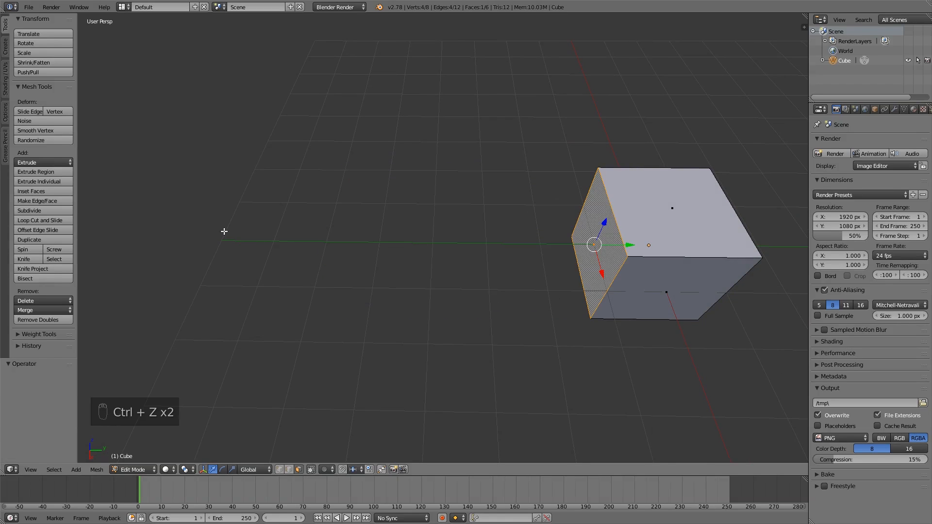
# Step: Try extruding the negative Y face about 2.91 units and moving it about 0.98 units further along Y, and undo both
pyautogui.press('e')
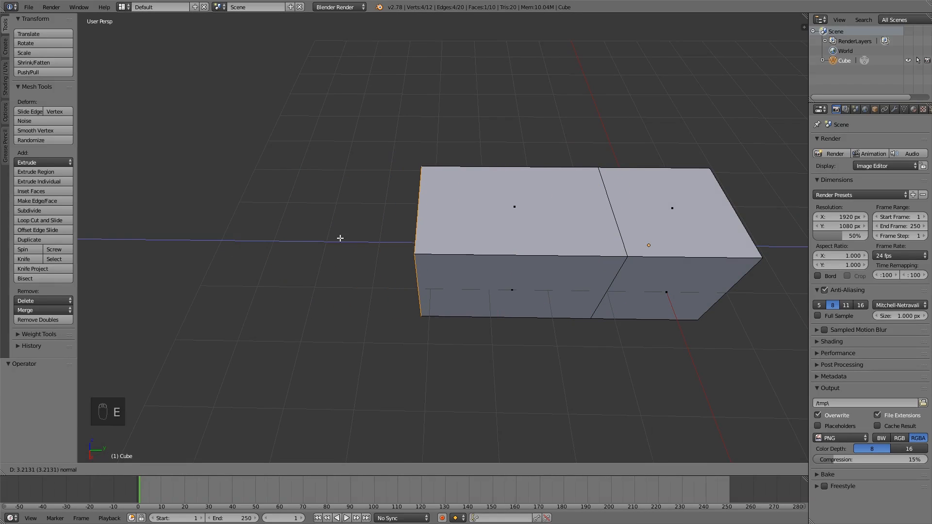
pyautogui.click(358, 236)
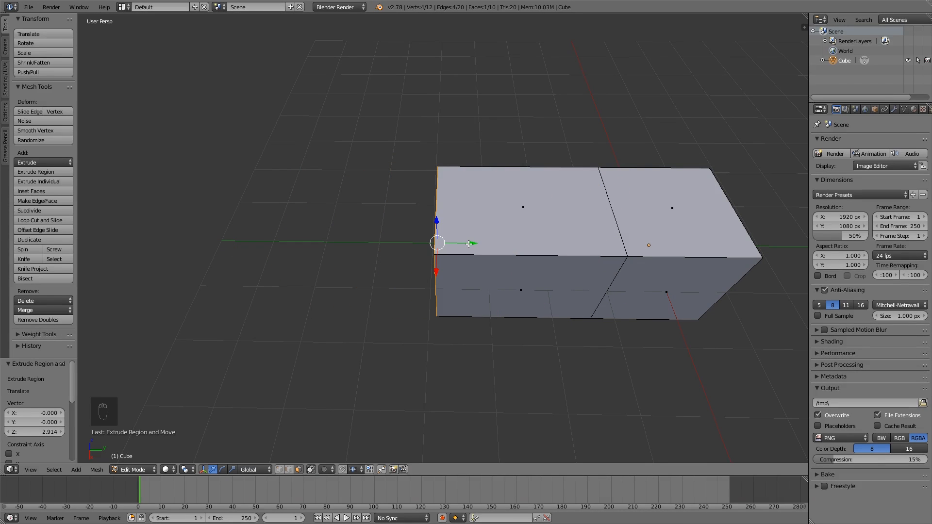
pyautogui.press('g')
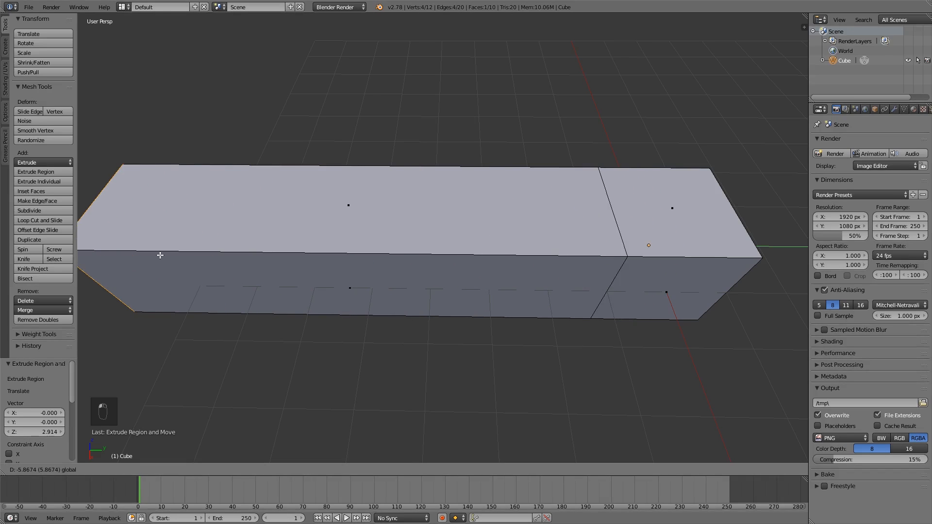
pyautogui.click(413, 225)
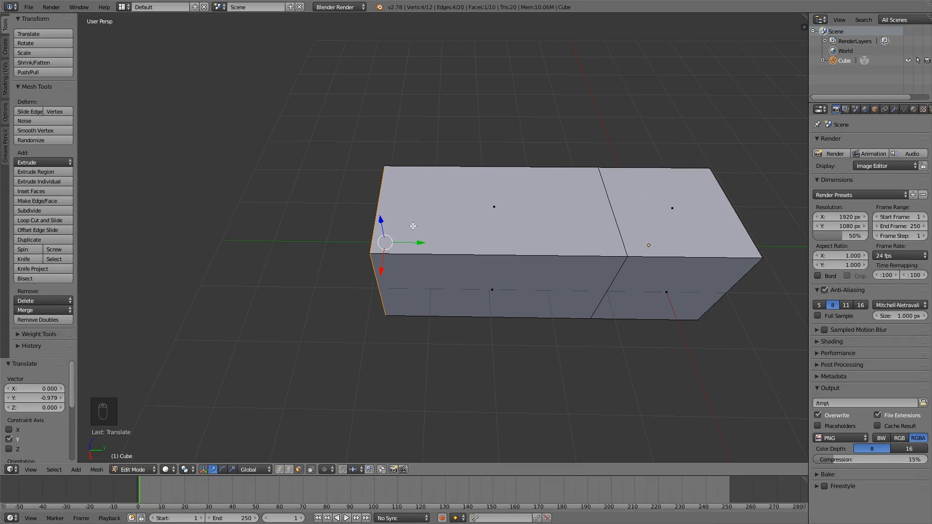
pyautogui.hotkey('ctrl', 'z')
pyautogui.hotkey('ctrl', 'z')
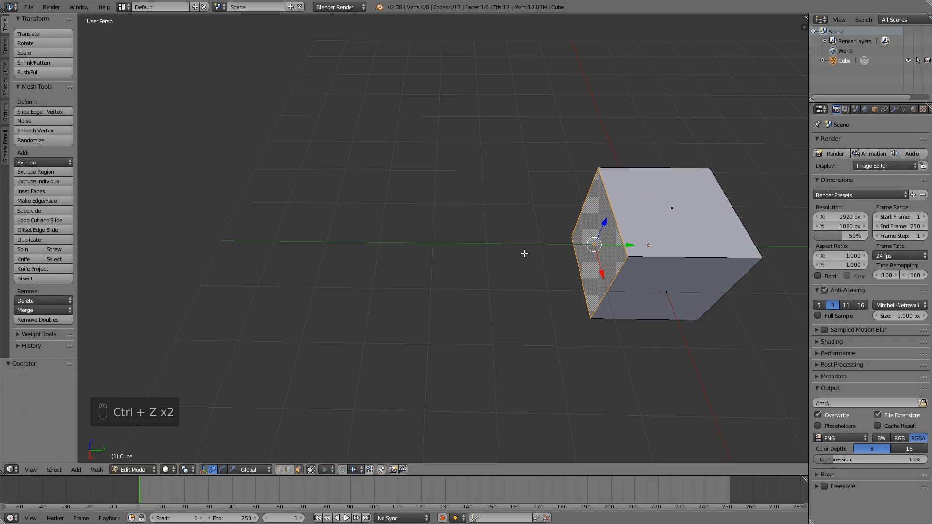
# Step: Try extruding the negative Y face in place by cancelling its offset, pull the new face out along Y, and undo both
pyautogui.moveTo(641, 231); pyautogui.dragTo(661, 287, button='middle')
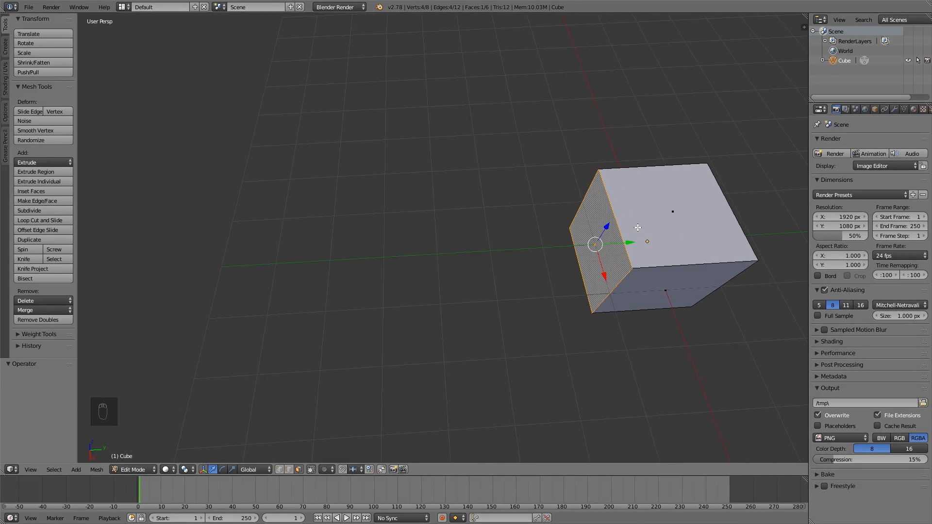
pyautogui.press('e')
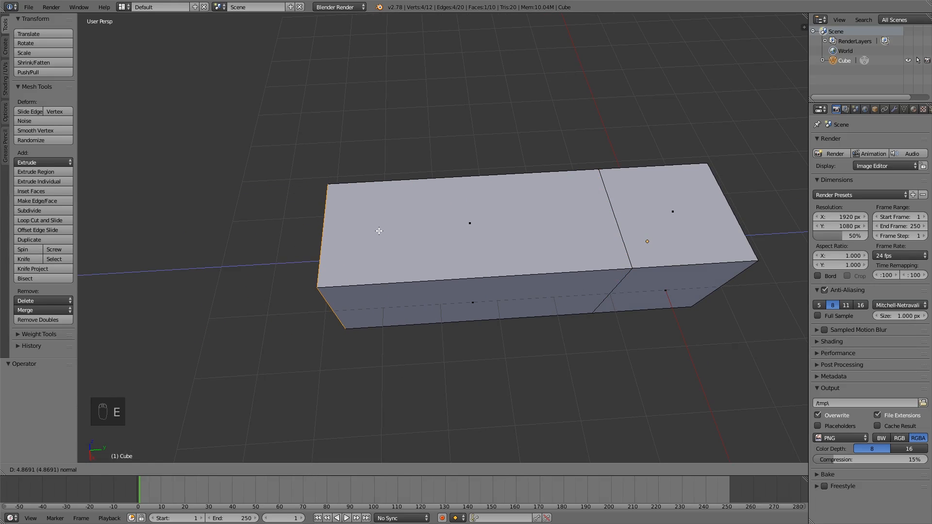
pyautogui.rightClick(380, 231)
pyautogui.moveTo(529, 252); pyautogui.dragTo(539, 227, button='middle')
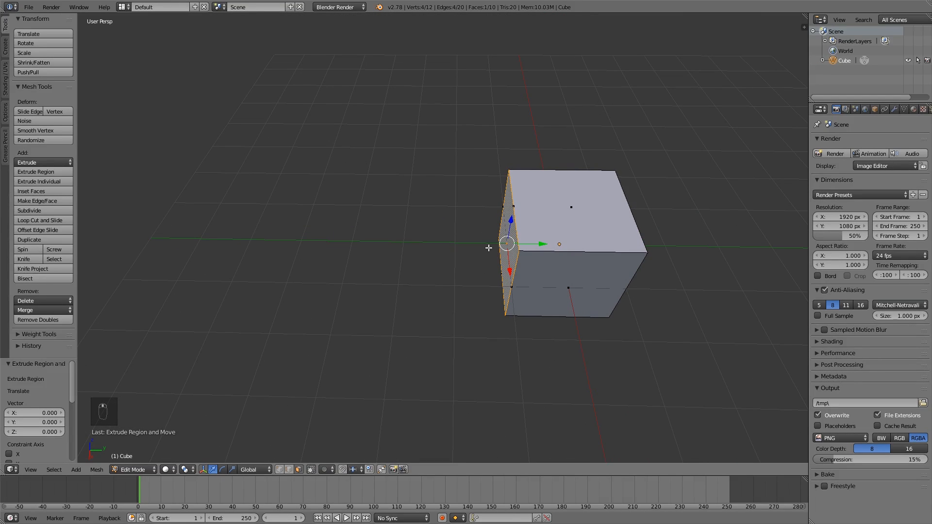
pyautogui.moveTo(541, 244); pyautogui.dragTo(342, 236)
pyautogui.hotkey('ctrl', 'z')
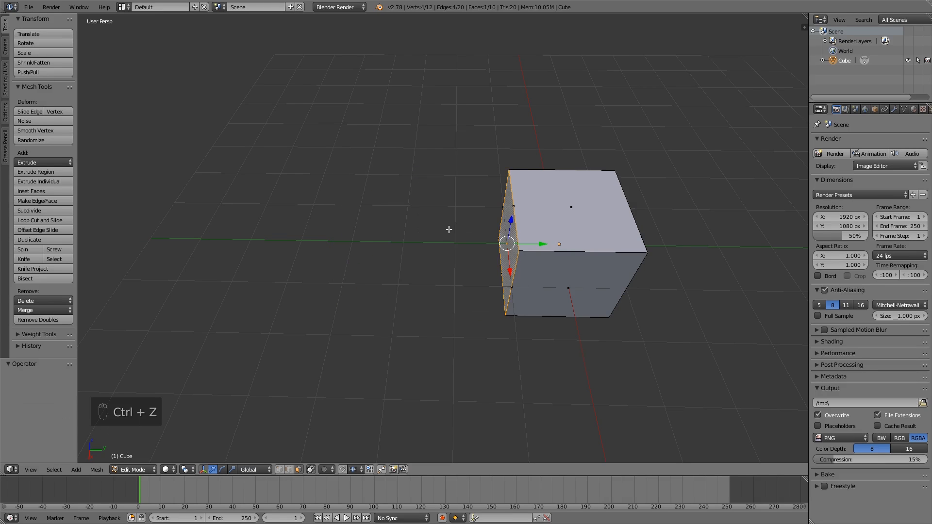
pyautogui.hotkey('ctrl', 'z')
# Step: Repeat the zero-distance extrusion of the negative Y face, inspect it, move the new face about 1.36 units along negative Y, and undo everything
pyautogui.moveTo(481, 229); pyautogui.dragTo(595, 231, button='middle')
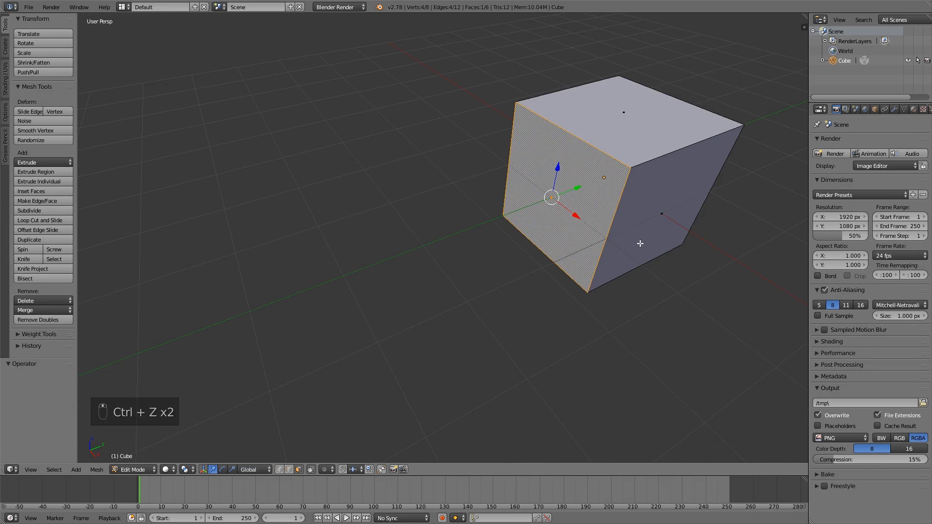
pyautogui.press('e')
pyautogui.rightClick(538, 174)
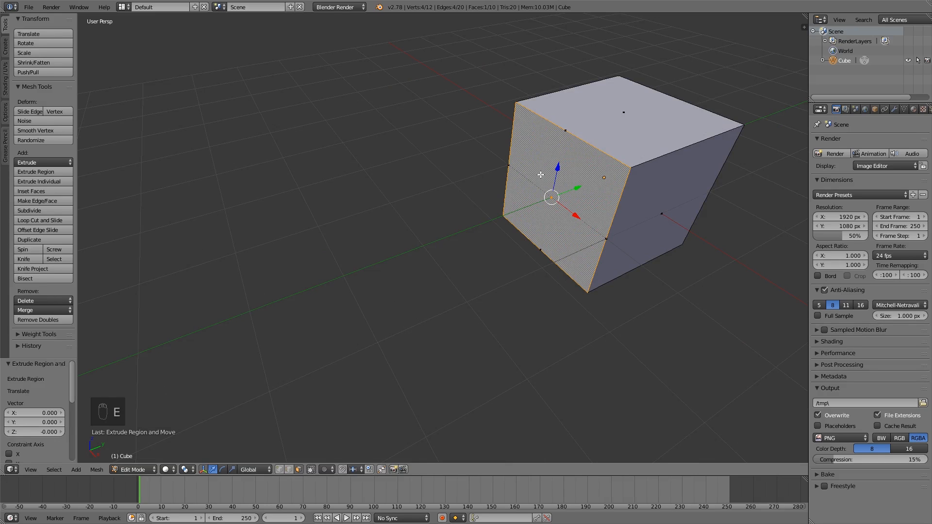
pyautogui.moveTo(538, 173); pyautogui.dragTo(566, 222, button='middle')
pyautogui.scroll(2, 568, 223)
pyautogui.keyDown('shift'); pyautogui.moveTo(644, 293); pyautogui.dragTo(571, 296, button='middle'); pyautogui.keyUp('shift')
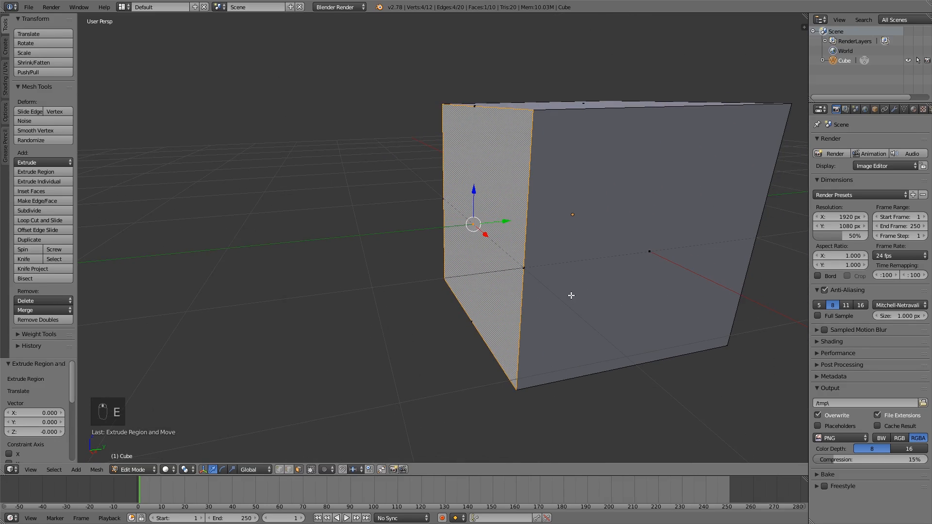
pyautogui.moveTo(490, 341); pyautogui.dragTo(521, 238, button='middle')
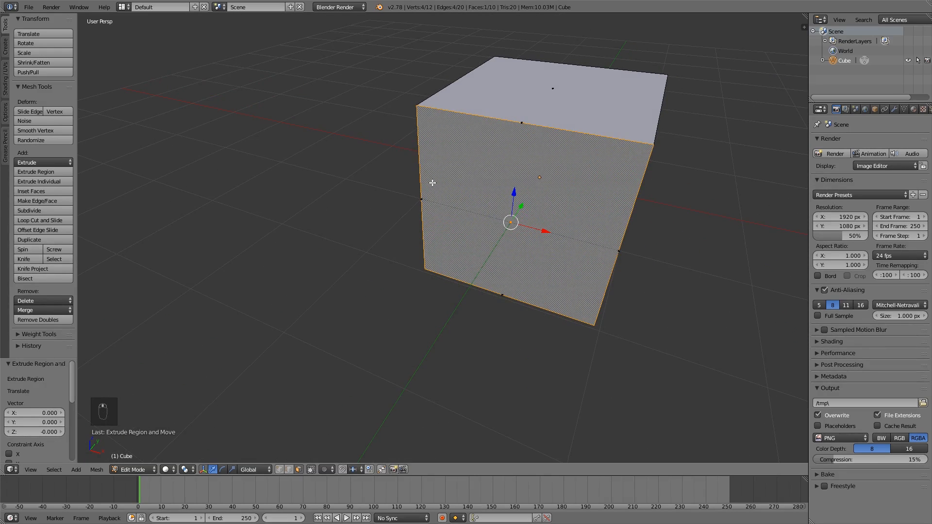
pyautogui.moveTo(432, 183); pyautogui.dragTo(452, 225, button='middle')
pyautogui.moveTo(518, 250); pyautogui.dragTo(297, 280)
pyautogui.scroll(-6, 405, 273)
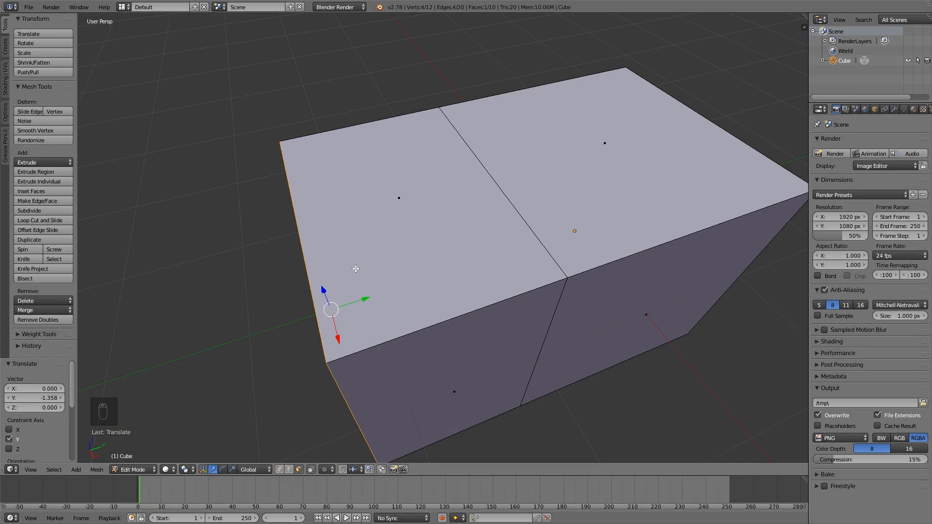
pyautogui.hotkey('ctrl', 'z')
pyautogui.hotkey('ctrl', 'z')
pyautogui.hotkey('ctrl', 'z')
# Step: Extrude the cube's negative Y face outward by exactly 2 units
pyautogui.moveTo(580, 249); pyautogui.dragTo(475, 231, button='middle')
pyautogui.scroll(-3, 495, 227)
pyautogui.press('e')
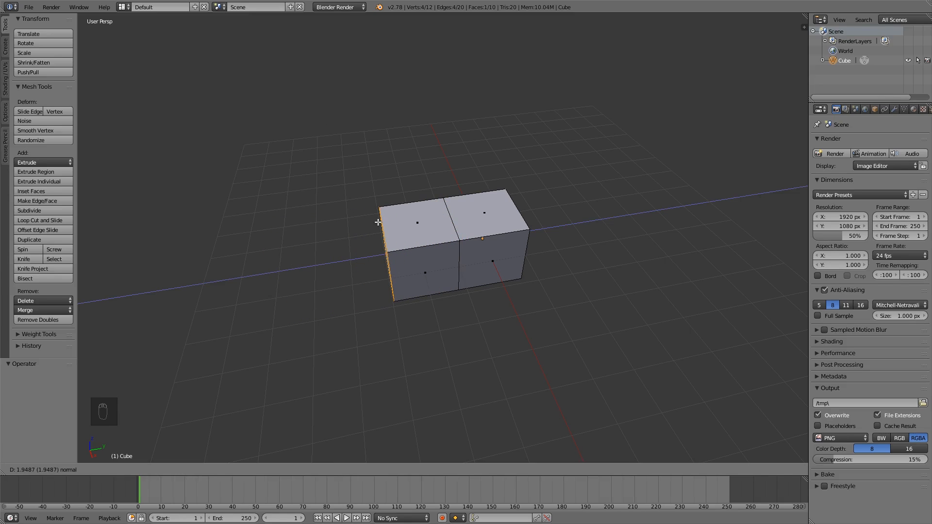
pyautogui.write('2')
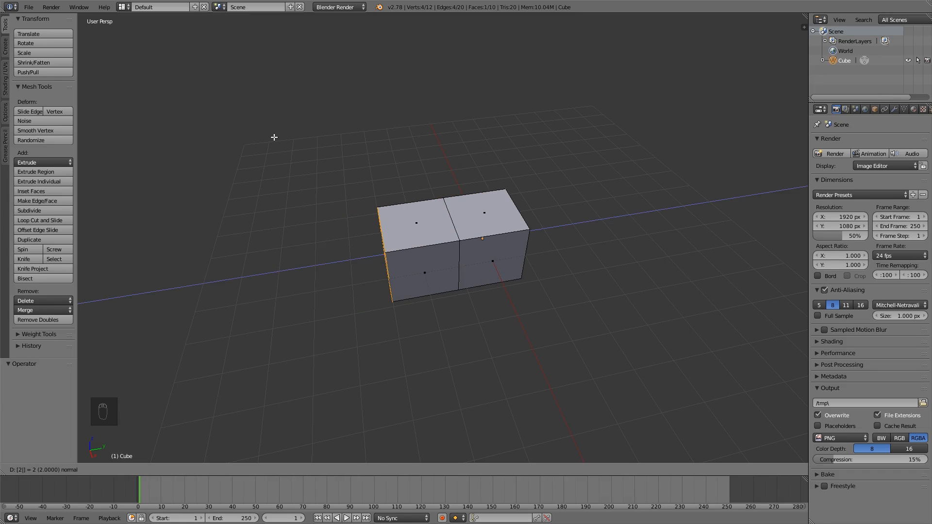
pyautogui.press('Return')
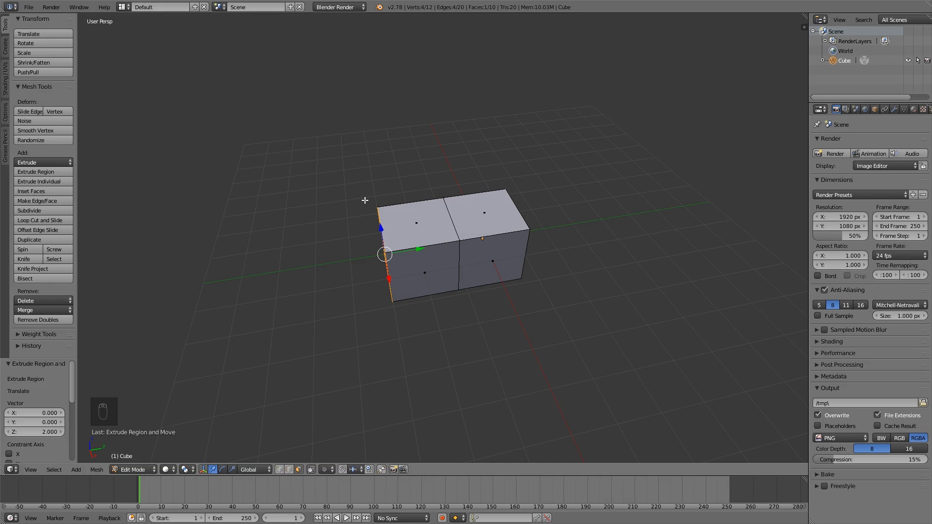
# Step: Extrude the block's positive Y end face outward by exactly 2 units
pyautogui.moveTo(384, 227); pyautogui.dragTo(490, 266, button='middle')
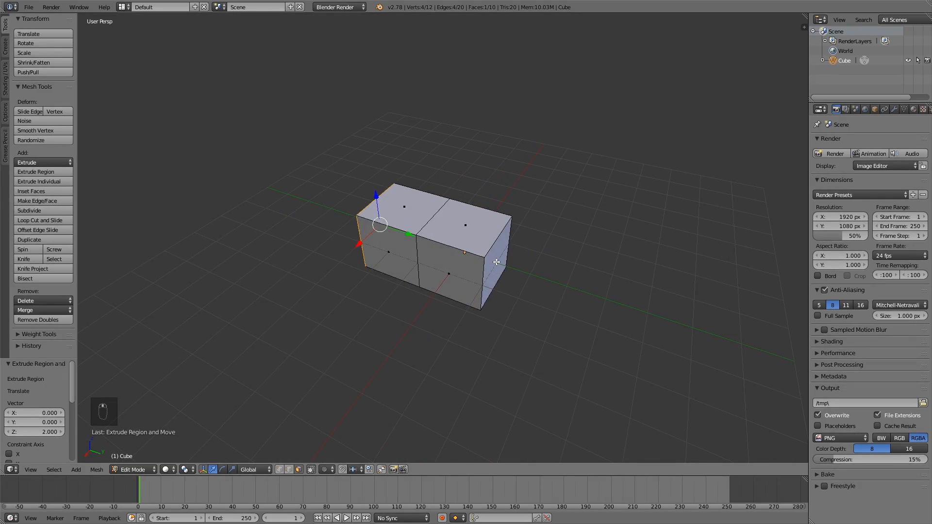
pyautogui.click(497, 262)
pyautogui.rightClick(496, 262)
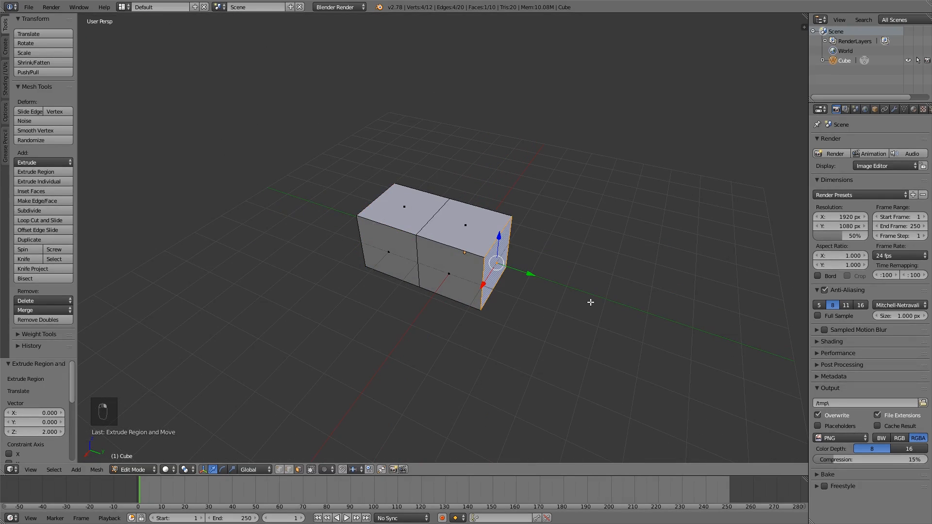
pyautogui.press('e')
pyautogui.press('2')
pyautogui.press('Return')
# Step: Select the three faces on the block's positive X side and extrude them outward by 2 units
pyautogui.moveTo(591, 304); pyautogui.dragTo(586, 266, button='middle')
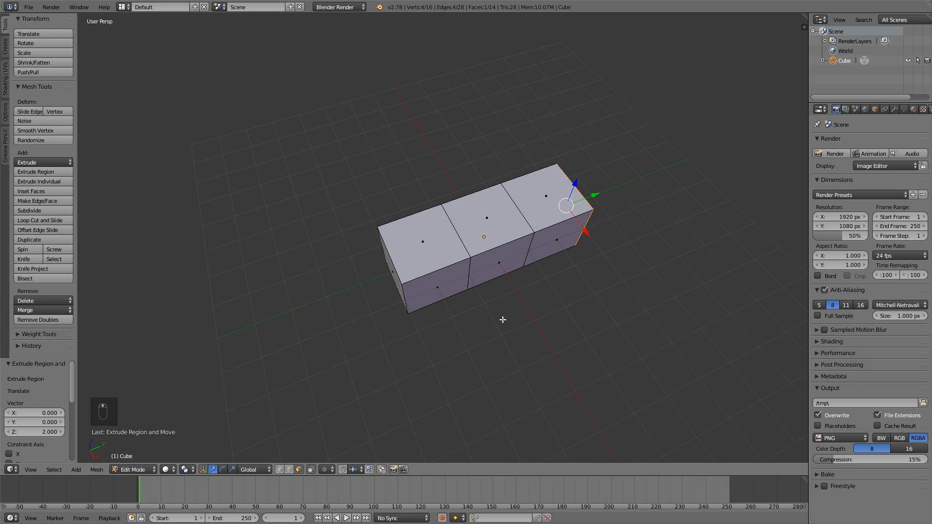
pyautogui.rightClick(446, 293)
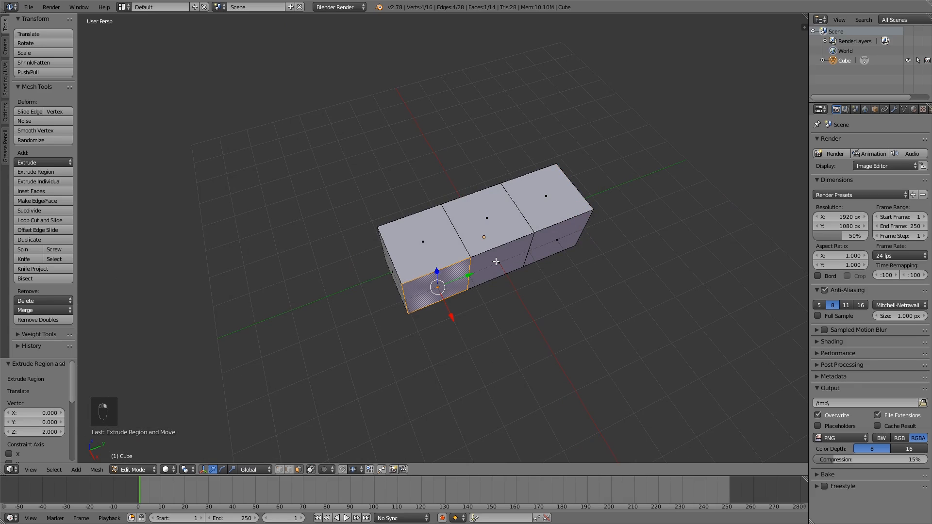
pyautogui.keyDown('shift'); pyautogui.rightClick(557, 241); pyautogui.keyUp('shift')
pyautogui.keyDown('shift'); pyautogui.rightClick(479, 270); pyautogui.keyUp('shift')
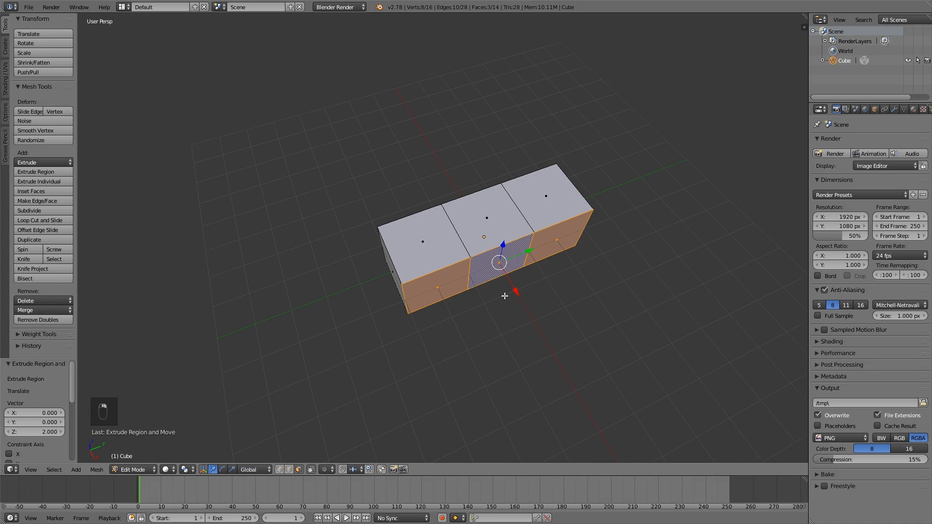
pyautogui.moveTo(505, 296); pyautogui.dragTo(537, 280, button='middle')
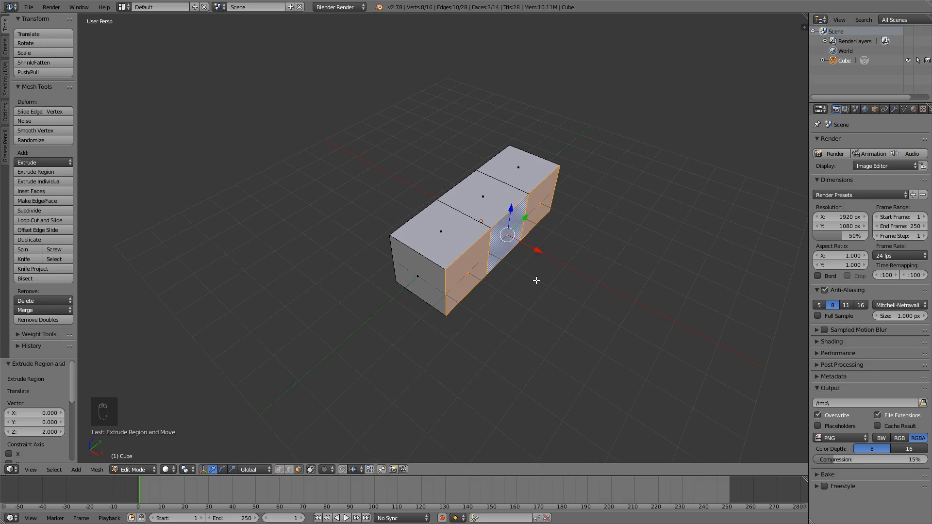
pyautogui.press('e')
pyautogui.press('2')
pyautogui.press('Return')
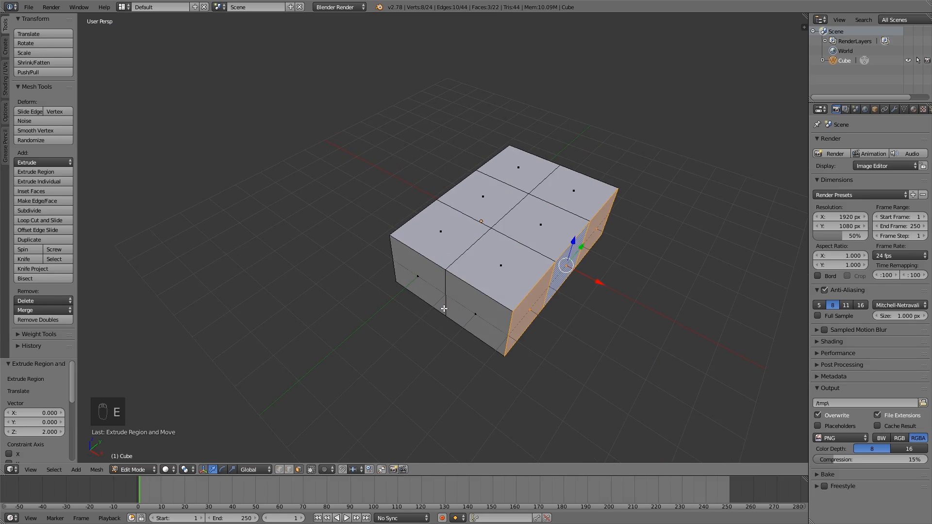
# Step: Select the three faces on the block's negative X side and extrude them outward by 2 units
pyautogui.moveTo(444, 308); pyautogui.dragTo(556, 279, button='middle')
pyautogui.rightClick(460, 241)
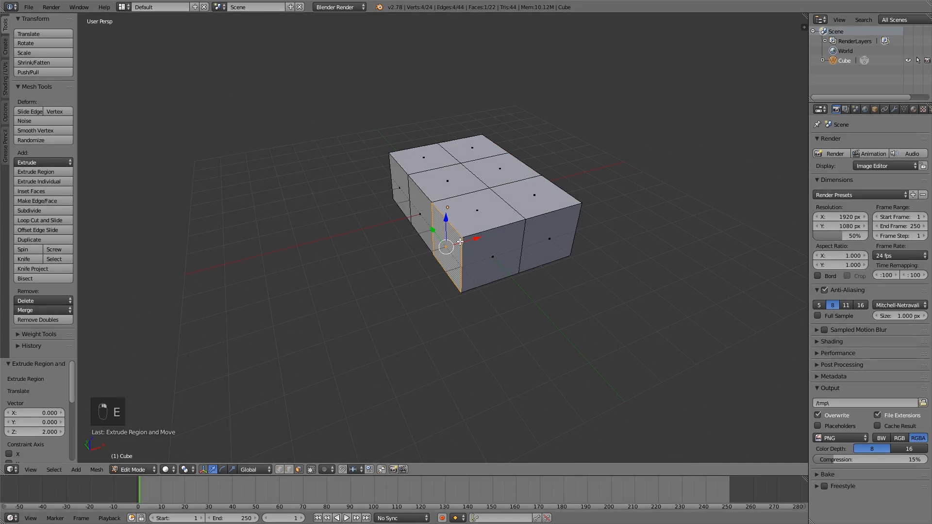
pyautogui.keyDown('shift'); pyautogui.rightClick(428, 226); pyautogui.keyUp('shift')
pyautogui.keyDown('shift'); pyautogui.rightClick(398, 188); pyautogui.keyUp('shift')
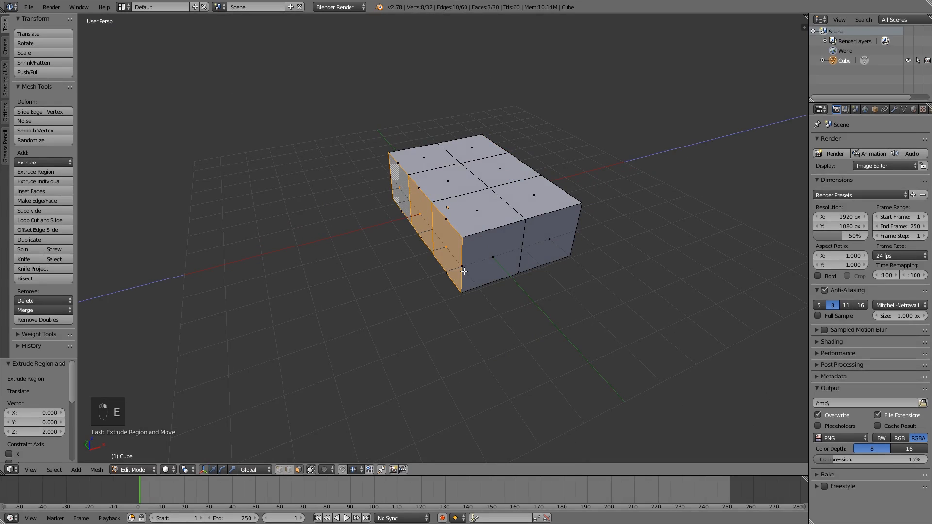
pyautogui.press('e')
pyautogui.press('2')
pyautogui.press('Return')
# Step: Try extruding the faces of the positive and negative X sides together, and undo both the extrusion and the added face selection
pyautogui.moveTo(467, 273); pyautogui.dragTo(442, 259, button='middle')
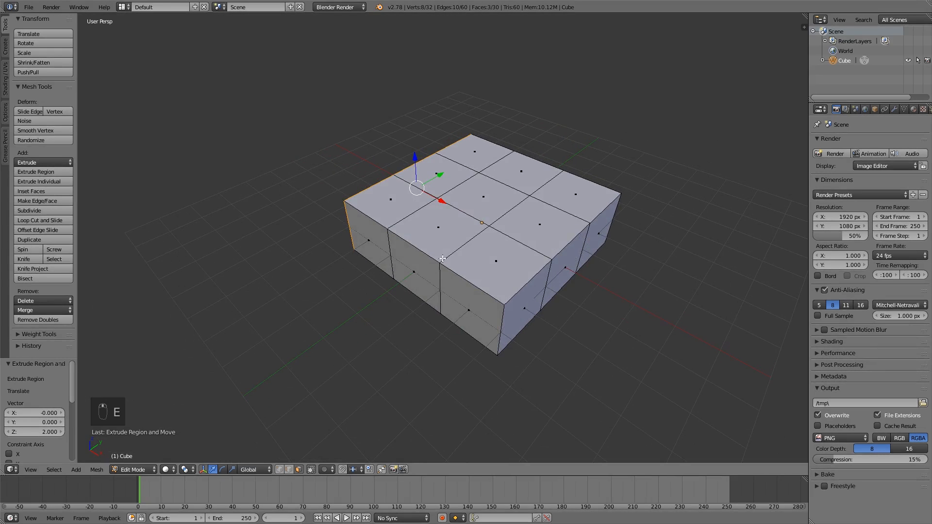
pyautogui.keyDown('shift'); pyautogui.rightClick(505, 320); pyautogui.keyUp('shift')
pyautogui.keyDown('shift'); pyautogui.rightClick(568, 265); pyautogui.keyUp('shift')
pyautogui.keyDown('shift'); pyautogui.rightClick(600, 239); pyautogui.keyUp('shift')
pyautogui.moveTo(600, 240); pyautogui.dragTo(526, 327, button='middle')
pyautogui.press('e')
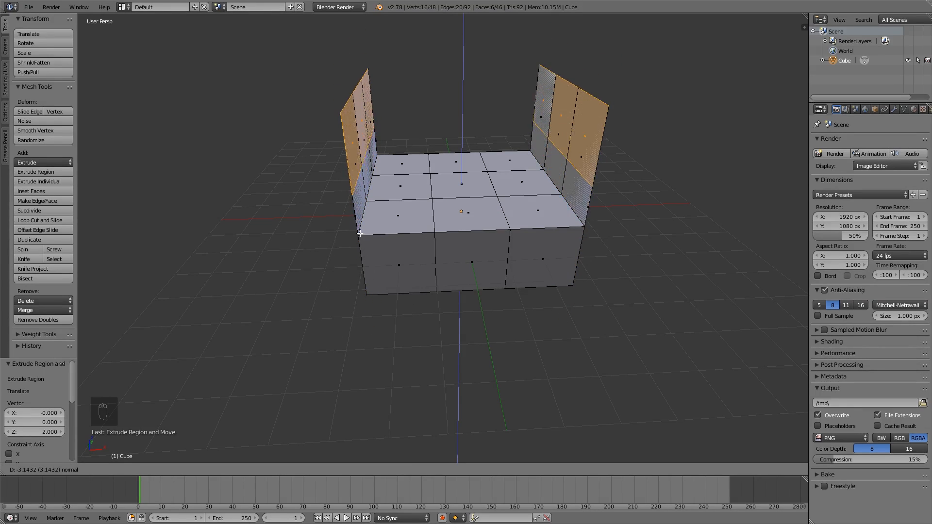
pyautogui.click(334, 193)
pyautogui.moveTo(333, 194); pyautogui.dragTo(595, 208, button='middle')
pyautogui.hotkey('ctrl', 'z')
pyautogui.hotkey('ctrl', 'z')
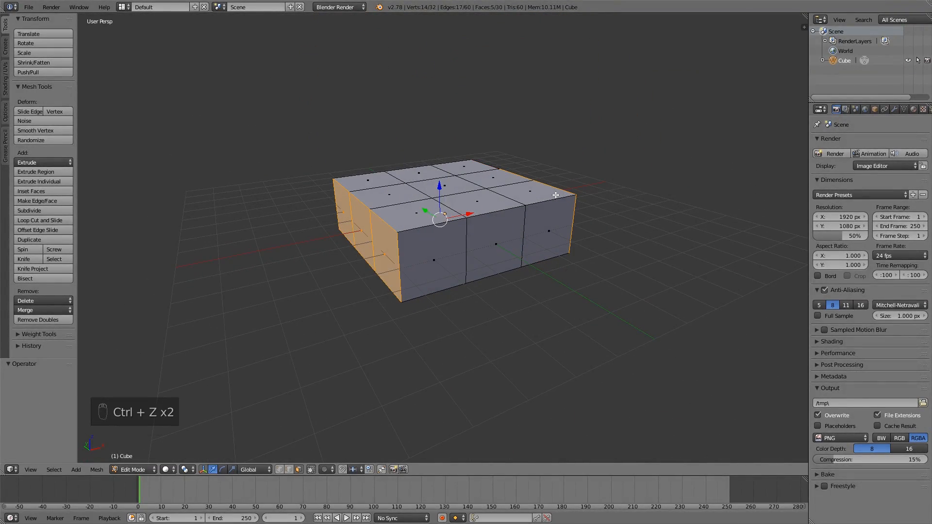
pyautogui.moveTo(463, 198); pyautogui.dragTo(331, 185, button='middle')
pyautogui.hotkey('ctrl', 'z')
pyautogui.hotkey('ctrl', 'z')
pyautogui.hotkey('ctrl', 'z')
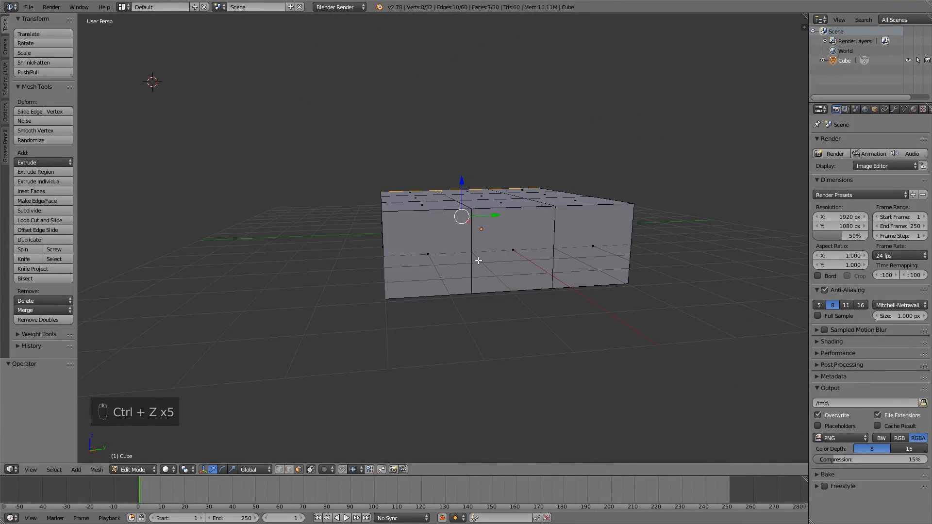
# Step: Select the row of three top faces along the slab's negative X edge
pyautogui.moveTo(577, 278); pyautogui.dragTo(430, 194, button='middle')
pyautogui.moveTo(483, 246); pyautogui.dragTo(408, 290, button='middle')
pyautogui.moveTo(443, 260)
pyautogui.mouseDown(button='middle')
pyautogui.moveTo(597, 262)
pyautogui.moveTo(419, 262)
pyautogui.moveTo(444, 278)
pyautogui.mouseUp(button='middle')
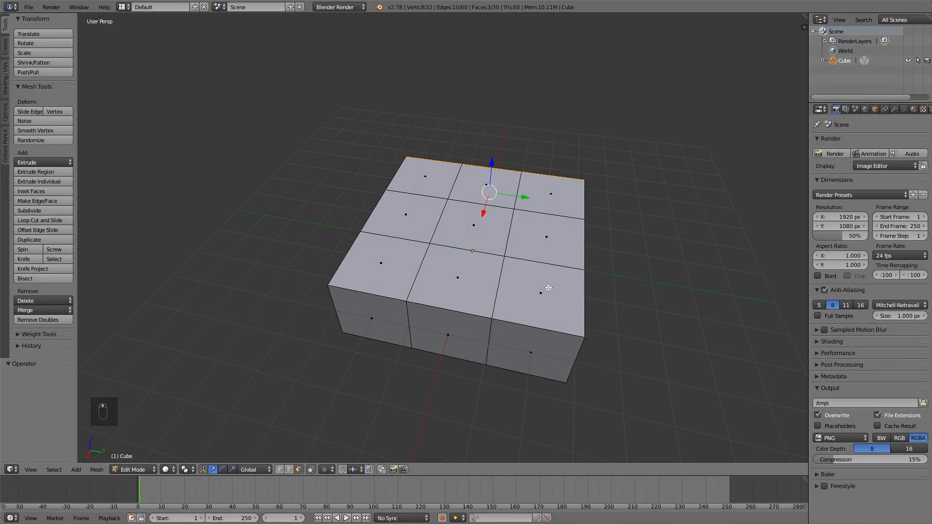
pyautogui.moveTo(549, 288); pyautogui.dragTo(569, 308, button='middle')
pyautogui.rightClick(429, 193)
pyautogui.keyDown('shift'); pyautogui.rightClick(499, 195); pyautogui.keyUp('shift')
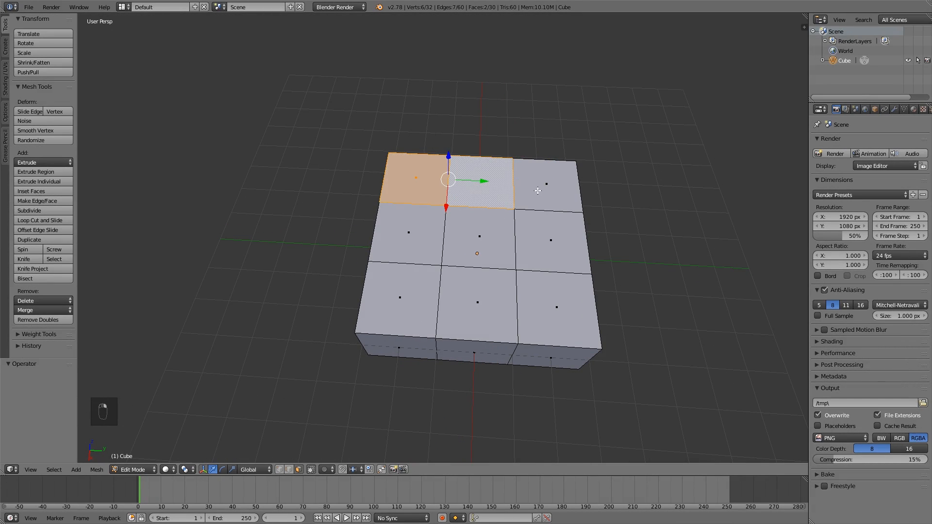
pyautogui.keyDown('shift'); pyautogui.rightClick(573, 186); pyautogui.keyUp('shift')
# Step: Select the four corner faces on the slab's underside and extrude them downward by 3 units as legs
pyautogui.moveTo(505, 373); pyautogui.dragTo(514, 235, button='middle')
pyautogui.rightClick(567, 171)
pyautogui.keyDown('shift'); pyautogui.rightClick(410, 179); pyautogui.keyUp('shift')
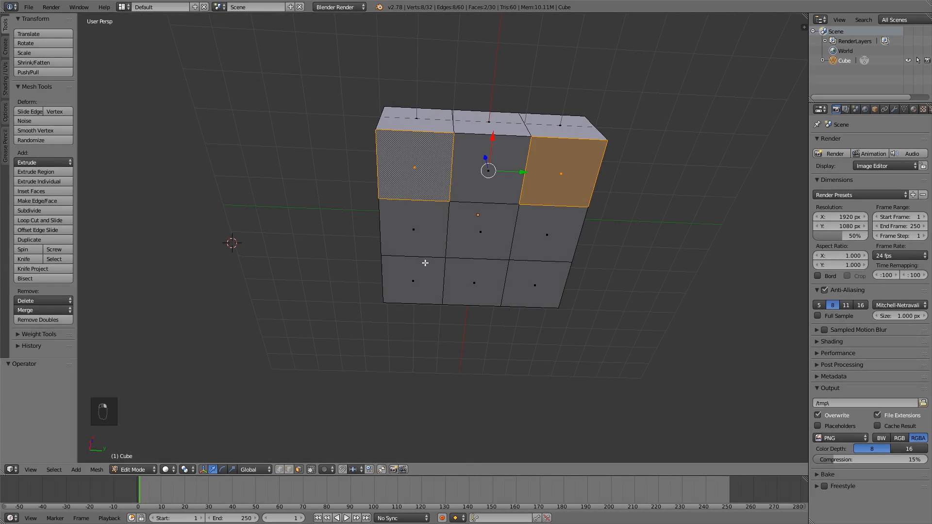
pyautogui.keyDown('shift'); pyautogui.rightClick(429, 275); pyautogui.keyUp('shift')
pyautogui.keyDown('shift'); pyautogui.rightClick(543, 284); pyautogui.keyUp('shift')
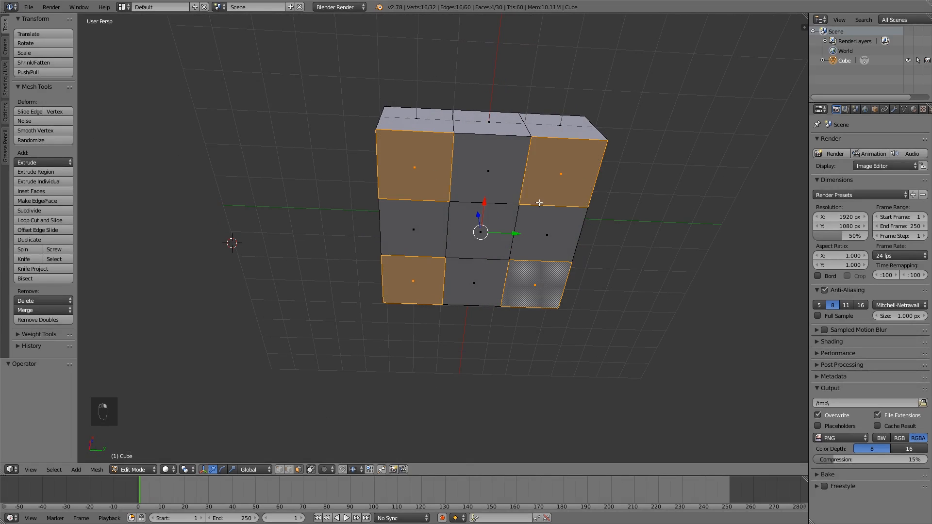
pyautogui.moveTo(485, 313); pyautogui.dragTo(474, 366, button='middle')
pyautogui.press('e')
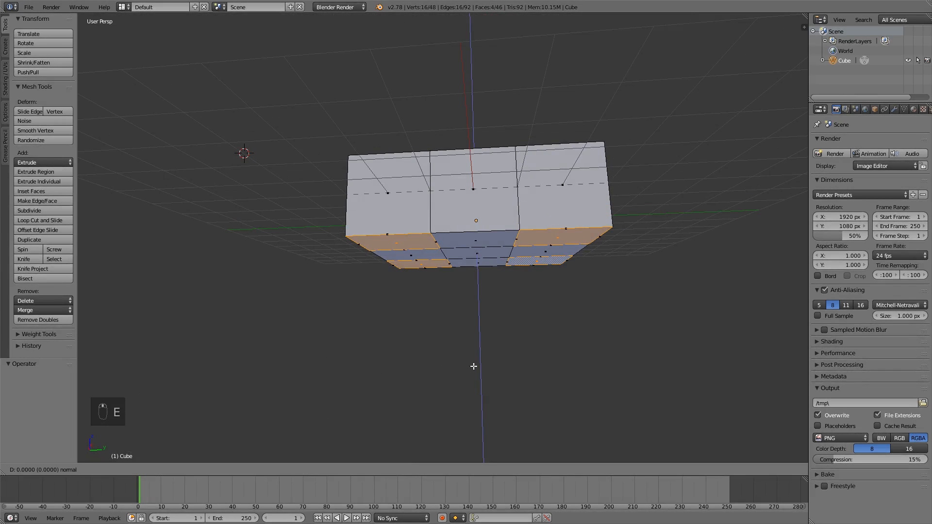
pyautogui.press('3')
pyautogui.press('Return')
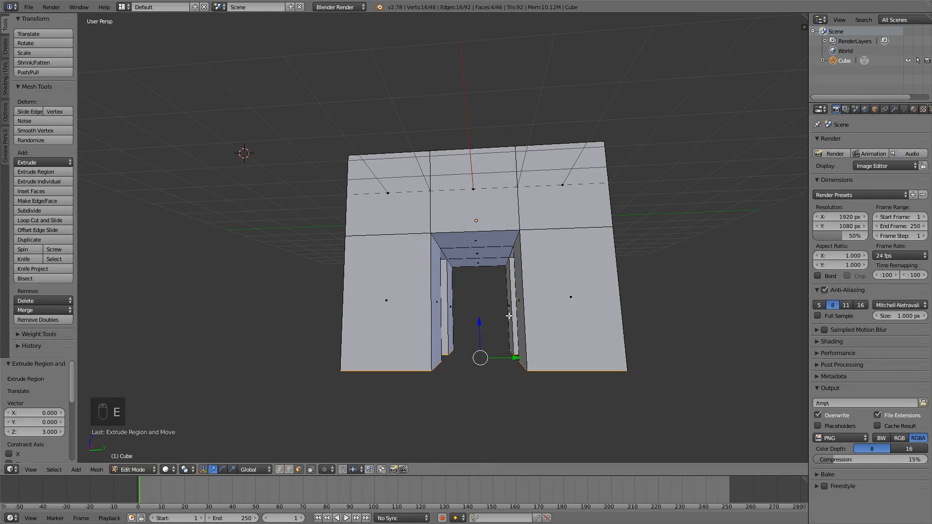
# Step: Pick the shortest face path between the two top corner faces along the negative Y edge
pyautogui.moveTo(510, 316); pyautogui.dragTo(436, 176, button='middle')
pyautogui.rightClick(418, 194)
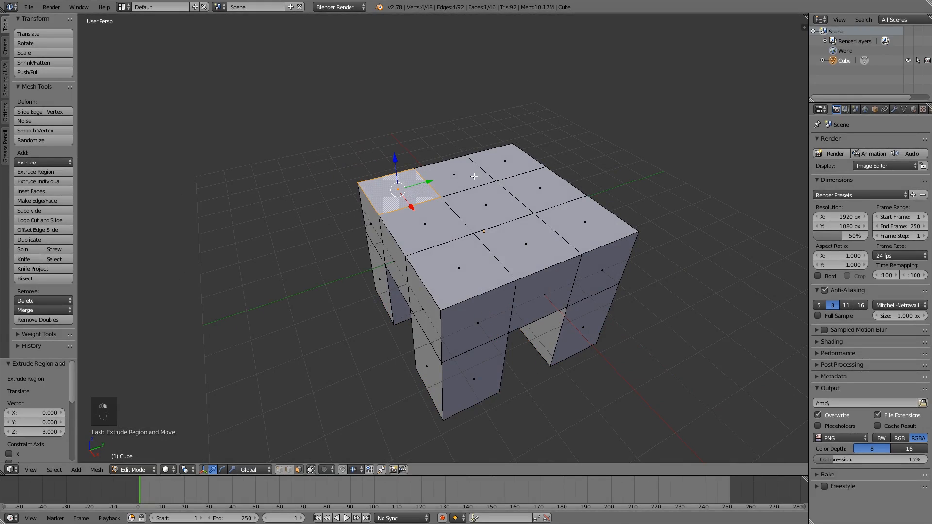
pyautogui.rightClick(491, 162)
pyautogui.rightClick(394, 193)
pyautogui.keyDown('ctrl'); pyautogui.rightClick(467, 273); pyautogui.keyUp('ctrl')
# Step: Pick the shortest path of upper side faces from the positive X side around the negative Y side to the negative X side
pyautogui.moveTo(522, 321); pyautogui.dragTo(421, 287, button='middle')
pyautogui.rightClick(496, 297)
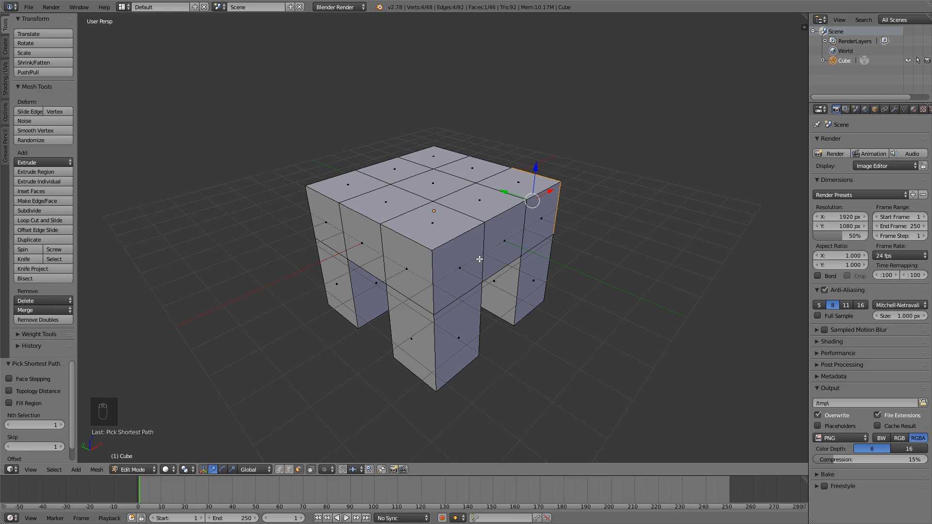
pyautogui.keyDown('ctrl'); pyautogui.rightClick(419, 286); pyautogui.keyUp('ctrl')
pyautogui.moveTo(418, 286); pyautogui.dragTo(354, 249, button='middle')
pyautogui.moveTo(471, 270); pyautogui.dragTo(514, 258, button='middle')
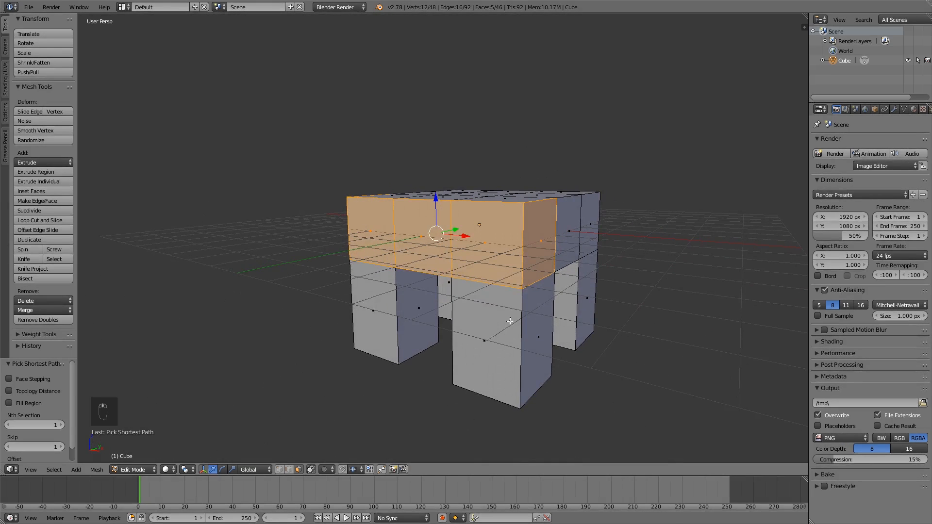
# Step: Pick the shortest face path between the outer X-side faces of the two negative Y legs
pyautogui.rightClick(529, 341)
pyautogui.moveTo(547, 303); pyautogui.dragTo(641, 318, button='middle')
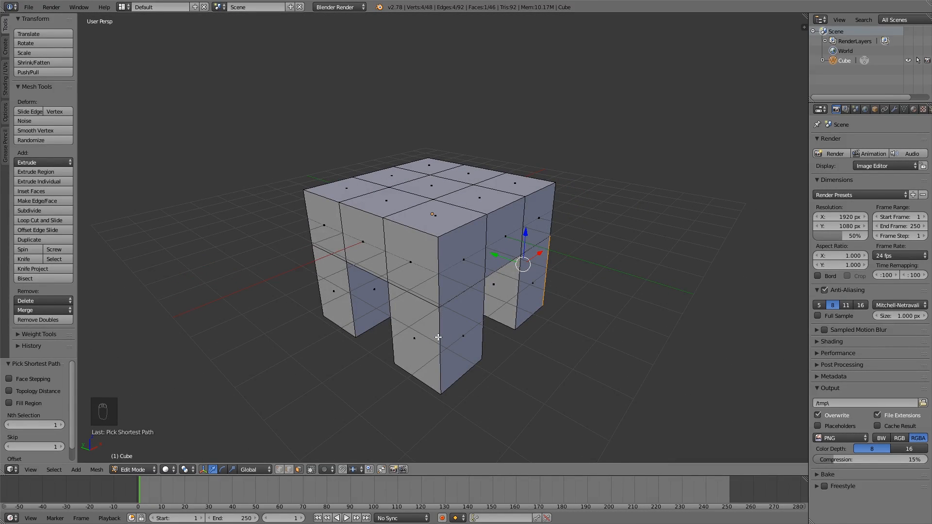
pyautogui.keyDown('ctrl'); pyautogui.rightClick(433, 340); pyautogui.keyUp('ctrl')
pyautogui.moveTo(433, 341); pyautogui.dragTo(488, 300, button='middle')
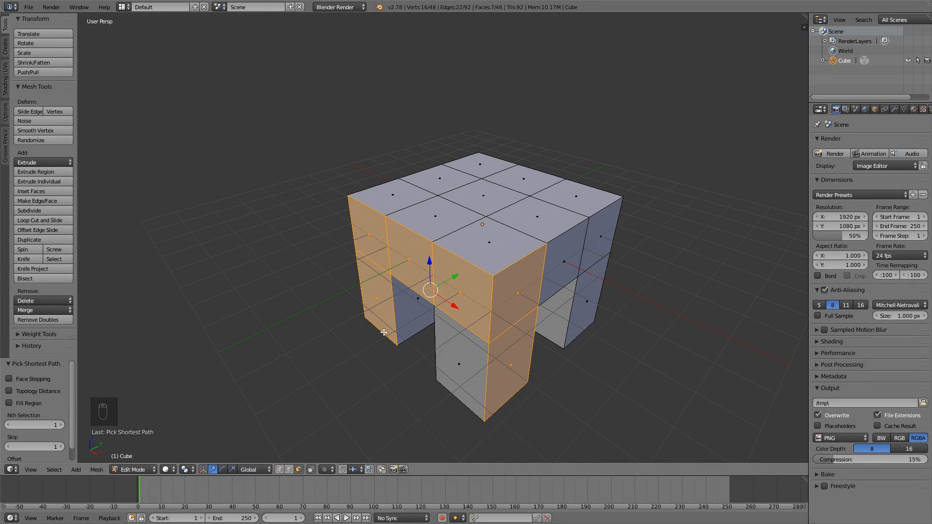
pyautogui.moveTo(430, 297)
pyautogui.mouseDown(button='middle')
pyautogui.moveTo(544, 308)
pyautogui.moveTo(459, 295)
pyautogui.moveTo(424, 303)
pyautogui.mouseUp(button='middle')
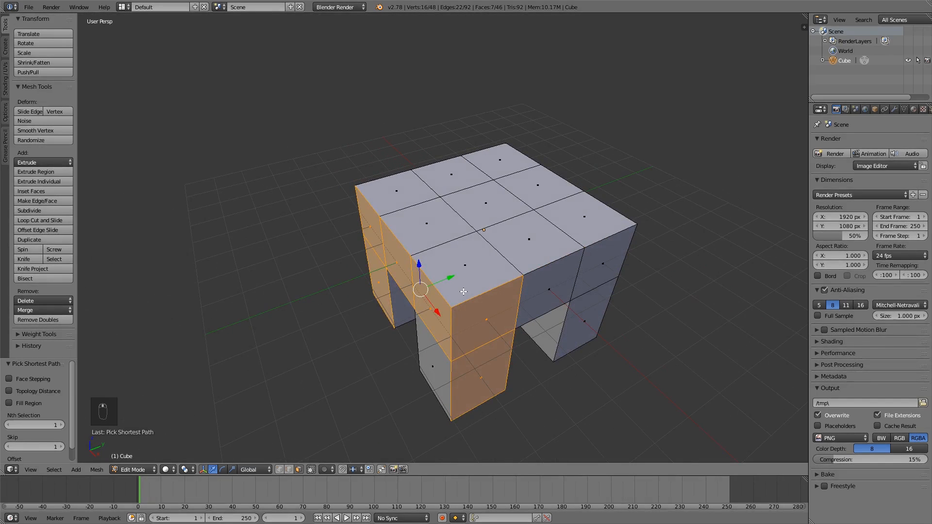
# Step: Select the row of three top faces along the negative Y edge with shortest-path picking and extrude it upward by 4 units
pyautogui.rightClick(462, 288)
pyautogui.keyDown('ctrl'); pyautogui.rightClick(400, 197); pyautogui.keyUp('ctrl')
pyautogui.moveTo(401, 197); pyautogui.dragTo(403, 275, button='middle')
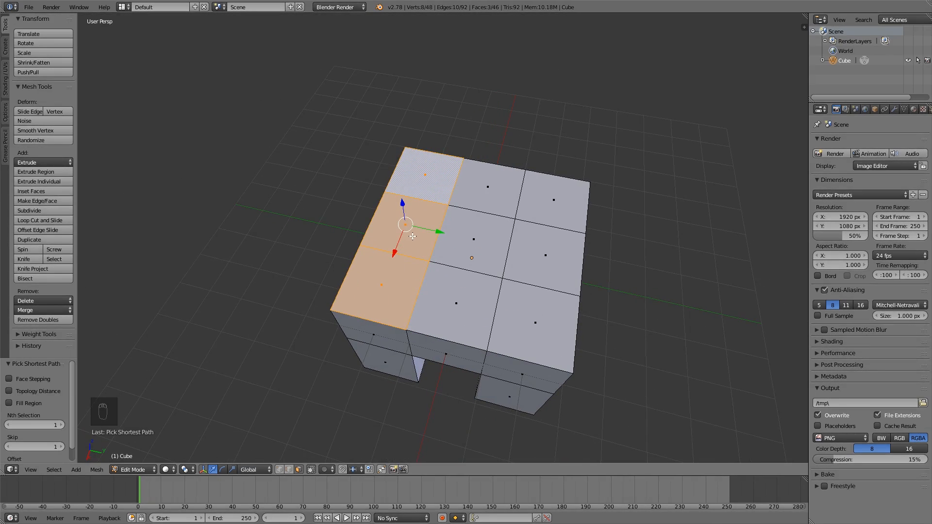
pyautogui.moveTo(413, 236); pyautogui.dragTo(380, 250, button='middle')
pyautogui.scroll(-1, 418, 211)
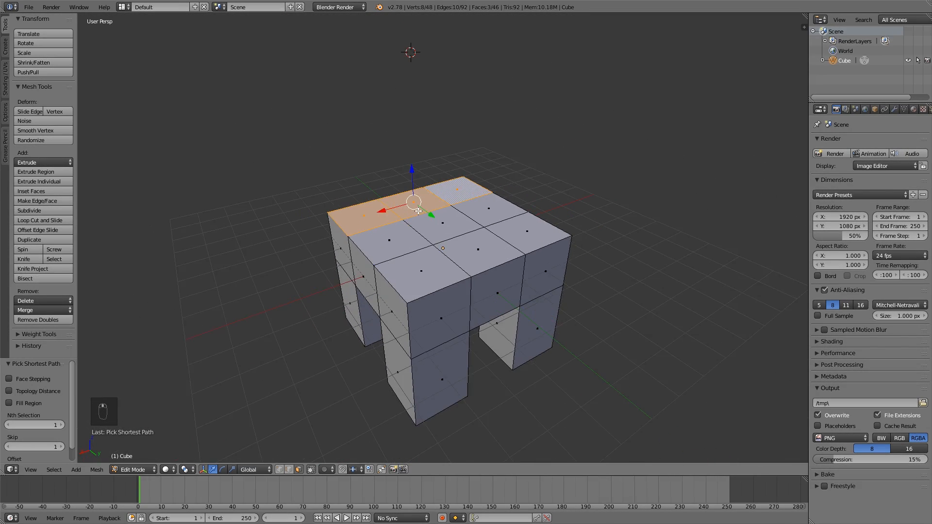
pyautogui.press('e')
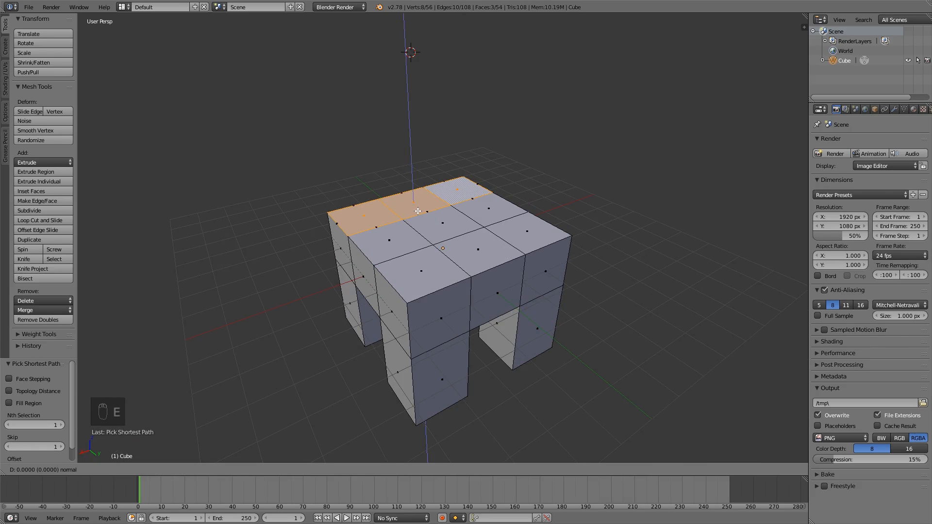
pyautogui.write('4')
pyautogui.press('Return')
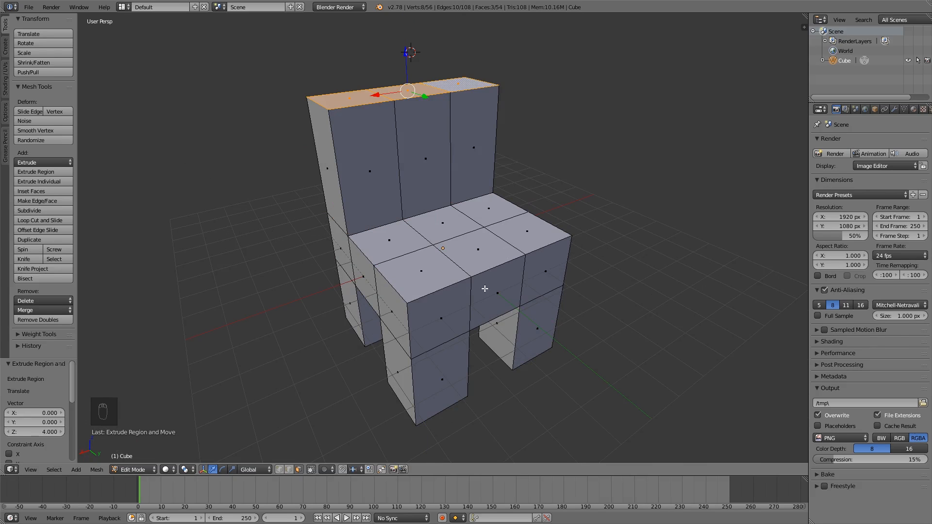
# Step: Examine the chair from several angles, in Edit Mode and in Object Mode
pyautogui.scroll(-2, 490, 298)
pyautogui.moveTo(491, 272)
pyautogui.mouseDown(button='middle')
pyautogui.moveTo(539, 217)
pyautogui.moveTo(508, 125)
pyautogui.moveTo(495, 243)
pyautogui.moveTo(527, 241)
pyautogui.moveTo(484, 250)
pyautogui.moveTo(479, 272)
pyautogui.mouseUp(button='middle')
pyautogui.scroll(3, 411, 282)
pyautogui.moveTo(412, 282); pyautogui.dragTo(420, 238, button='middle')
pyautogui.scroll(-2, 451, 312)
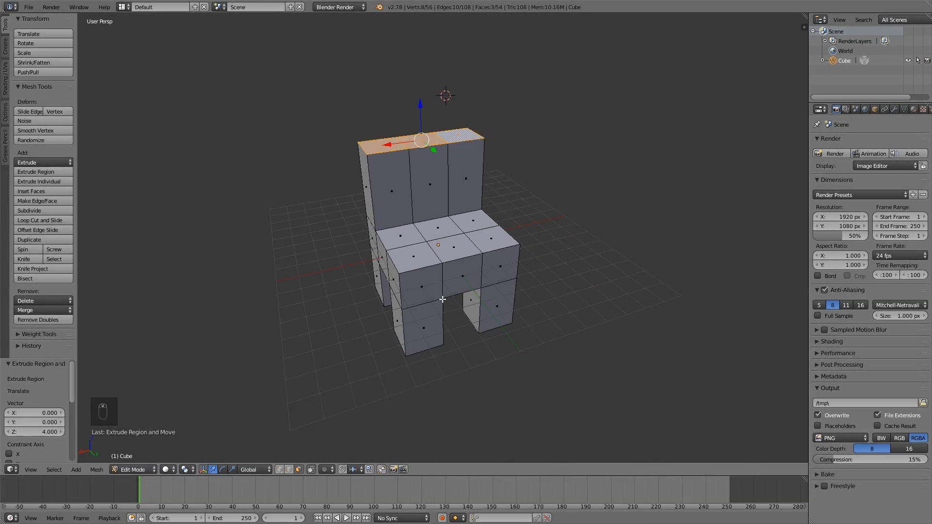
pyautogui.press('Tab')
pyautogui.moveTo(441, 299)
pyautogui.mouseDown(button='middle')
pyautogui.moveTo(470, 287)
pyautogui.moveTo(531, 214)
pyautogui.moveTo(448, 245)
pyautogui.moveTo(423, 295)
pyautogui.moveTo(343, 299)
pyautogui.moveTo(374, 273)
pyautogui.moveTo(436, 287)
pyautogui.mouseUp(button='middle')
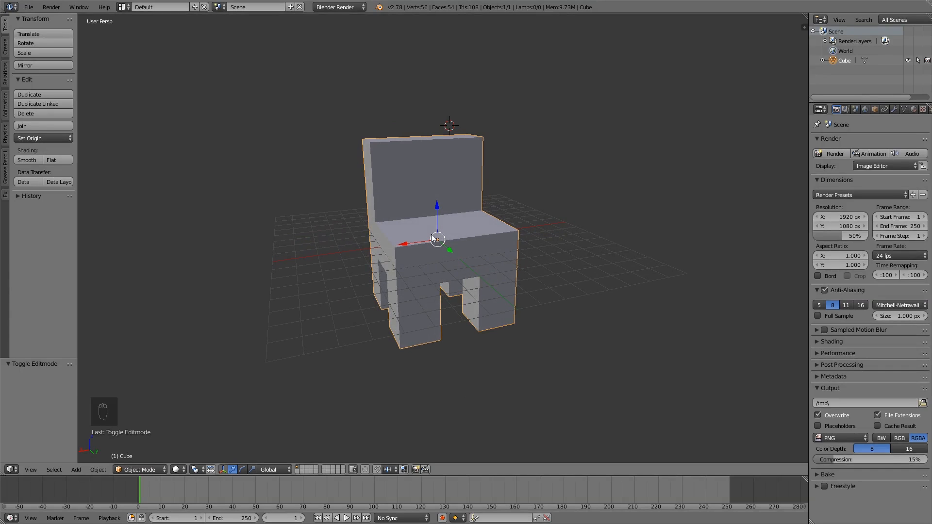
pyautogui.moveTo(433, 238); pyautogui.dragTo(427, 228, button='middle')
# Step: Return to Edit Mode, try moving the backrest's three top faces about 0.465 units along Y, and undo it
pyautogui.press('Tab')
pyautogui.scroll(6, 417, 268)
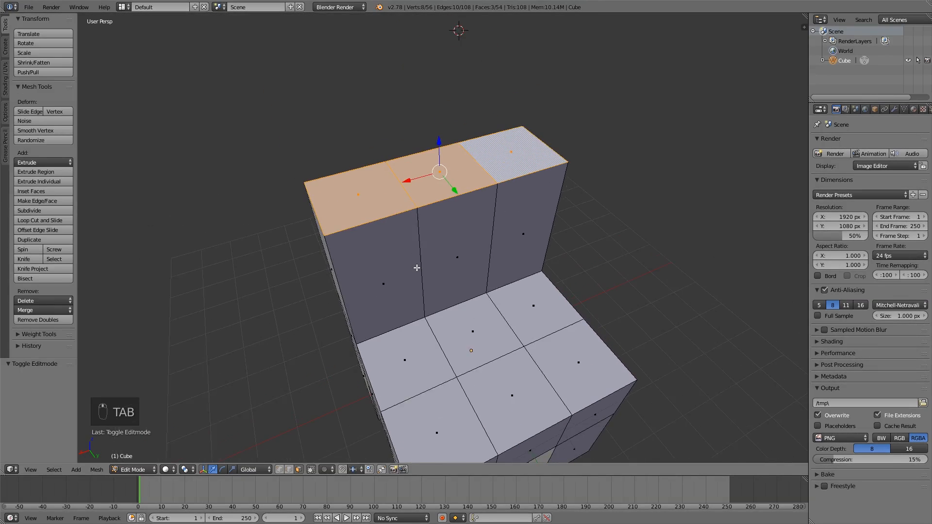
pyautogui.keyDown('shift'); pyautogui.moveTo(417, 268); pyautogui.dragTo(419, 272, button='middle'); pyautogui.keyUp('shift')
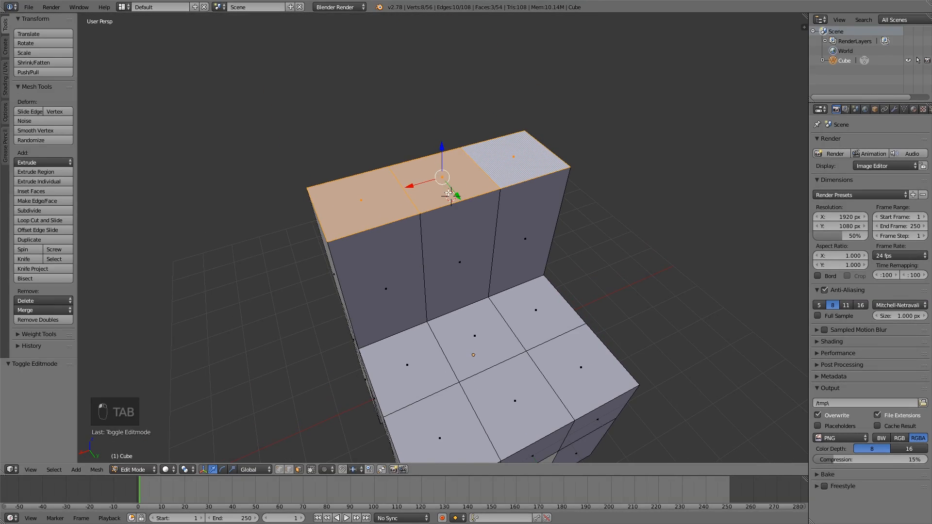
pyautogui.moveTo(463, 202); pyautogui.dragTo(494, 254)
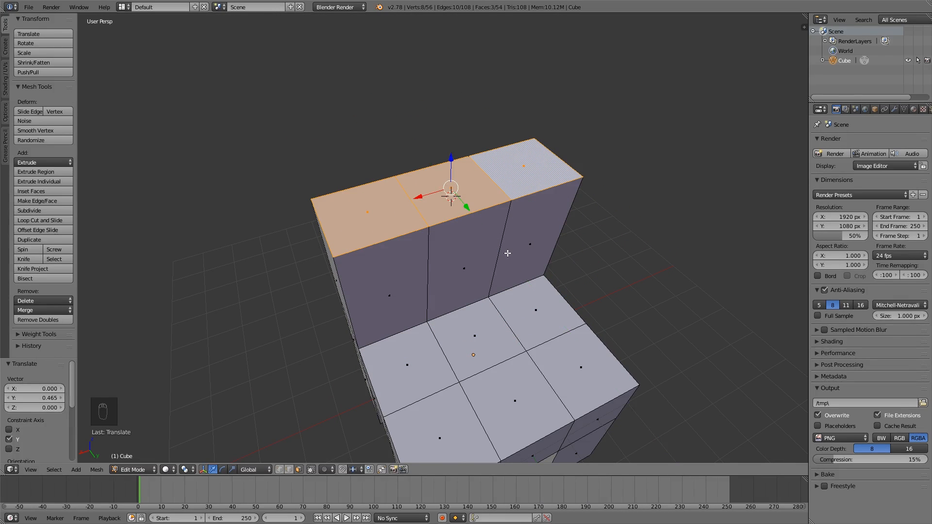
pyautogui.hotkey('ctrl', 'z')
# Step: Move the backrest's negative X top face about 1.71 units along negative X, and select the positive X top face
pyautogui.rightClick(522, 167)
pyautogui.moveTo(586, 151); pyautogui.dragTo(566, 148, button='middle')
pyautogui.moveTo(490, 164); pyautogui.dragTo(559, 160)
pyautogui.rightClick(350, 181)
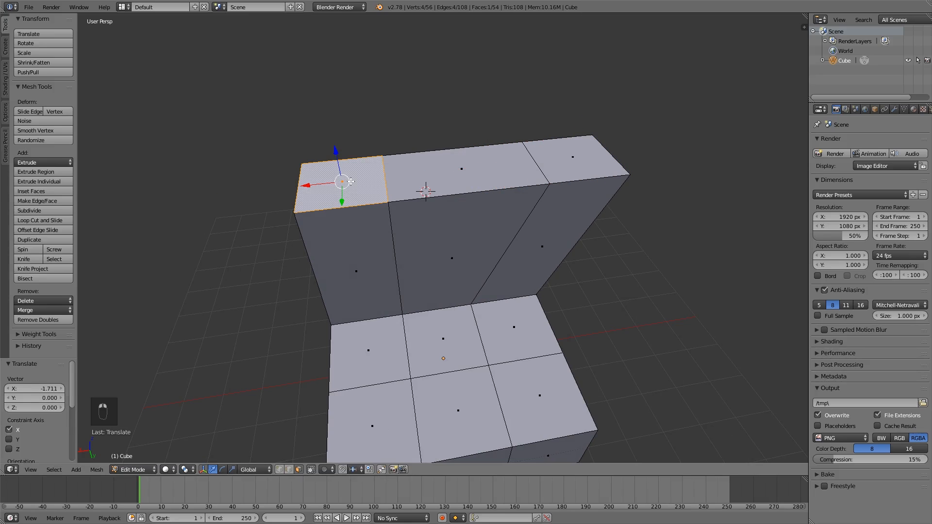
# Step: Try moving the backrest's positive X top face outward along X, ending with a further 0.312-unit adjustment
pyautogui.moveTo(326, 185); pyautogui.dragTo(270, 191)
pyautogui.moveTo(422, 216); pyautogui.dragTo(437, 188, button='middle')
pyautogui.scroll(-1, 436, 188)
pyautogui.scroll(-2, 437, 188)
pyautogui.moveTo(343, 177); pyautogui.dragTo(337, 177)
# Step: Switch to vertex selection and try moving the backrest's positive X, negative Y top corner vertex 1.5 units along X
pyautogui.moveTo(436, 201); pyautogui.dragTo(388, 384, button='middle')
pyautogui.scroll(3, 376, 397)
pyautogui.scroll(2, 375, 396)
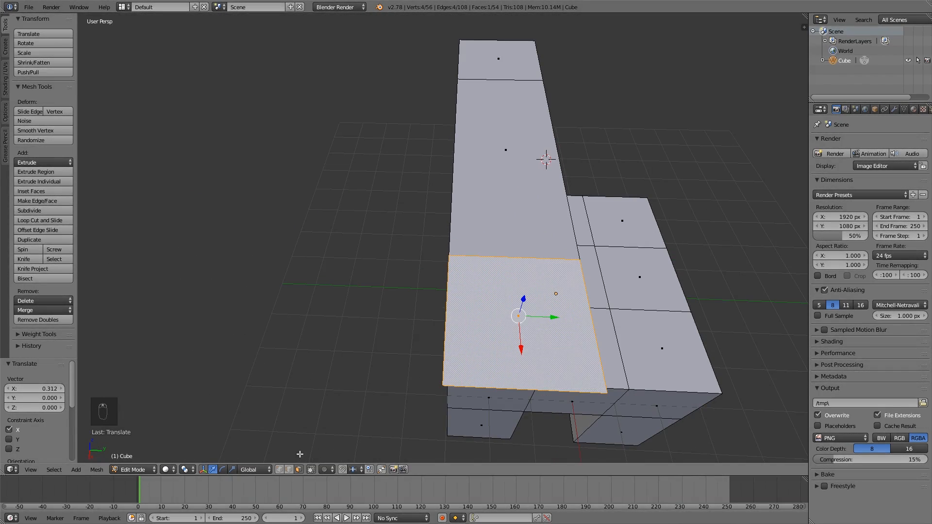
pyautogui.click(281, 469)
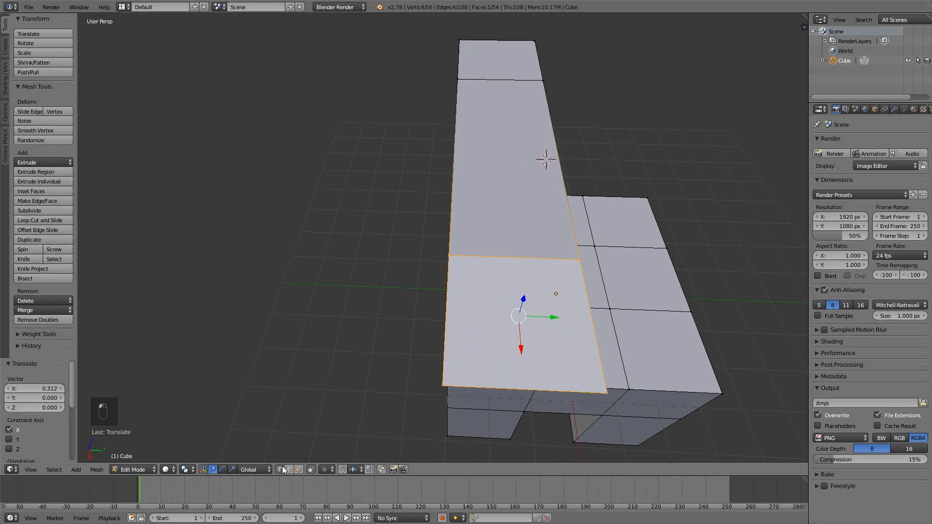
pyautogui.rightClick(449, 392)
pyautogui.moveTo(487, 237); pyautogui.dragTo(444, 208, button='middle')
pyautogui.moveTo(226, 221); pyautogui.dragTo(106, 288)
pyautogui.moveTo(231, 279); pyautogui.dragTo(158, 254, button='middle')
pyautogui.moveTo(447, 233); pyautogui.dragTo(418, 235, button='middle')
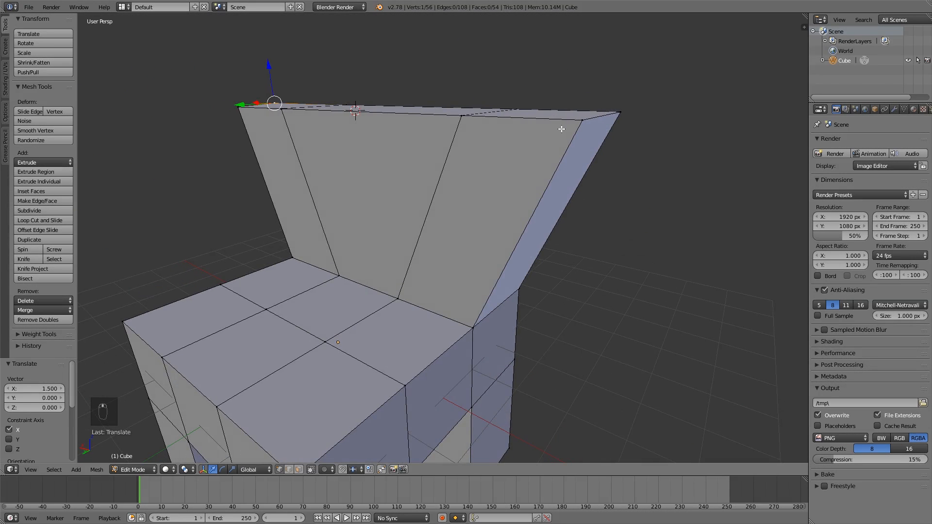
# Step: Try moving the backrest's negative X, negative Y top corner vertex 0.905 units along negative X
pyautogui.rightClick(624, 107)
pyautogui.moveTo(601, 110); pyautogui.dragTo(616, 119)
pyautogui.scroll(-5, 646, 181)
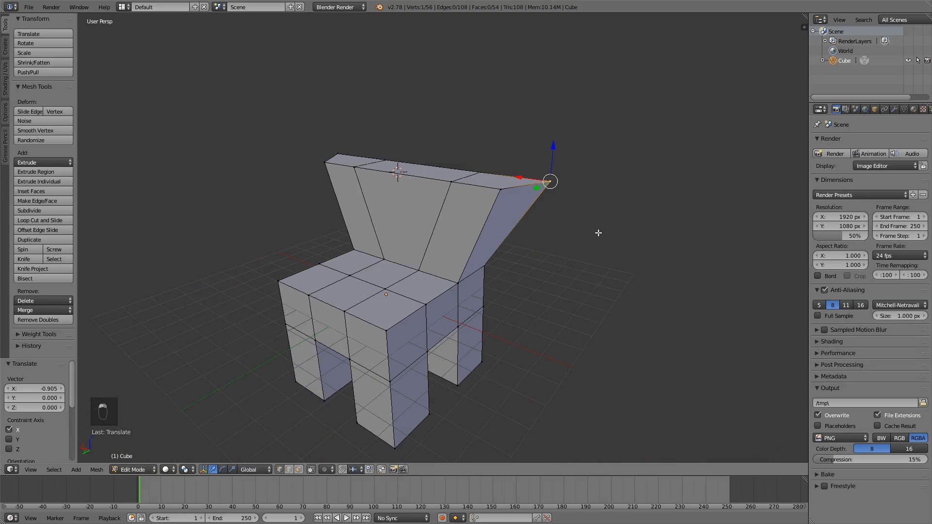
# Step: Undo the vertex and face moves on the backrest's top back to its straight rectangular shape
pyautogui.moveTo(597, 231); pyautogui.dragTo(651, 237, button='middle')
pyautogui.hotkey('ctrl', 'z')
pyautogui.hotkey('ctrl', 'z')
pyautogui.hotkey('ctrl', 'z')
pyautogui.hotkey('ctrl', 'z')
pyautogui.hotkey('ctrl', 'z')
pyautogui.hotkey('ctrl', 'z')
pyautogui.hotkey('ctrl', 'z')
pyautogui.hotkey('ctrl', 'z')
pyautogui.hotkey('ctrl', 'z')
pyautogui.hotkey('ctrl', 'z')
pyautogui.hotkey('ctrl', 'z')
pyautogui.hotkey('ctrl', 'z')
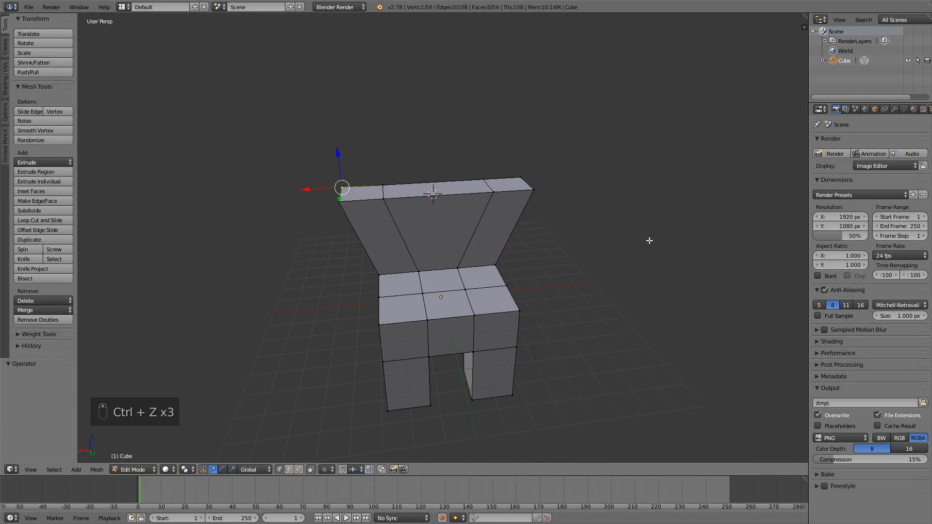
pyautogui.hotkey('ctrl', 'z')
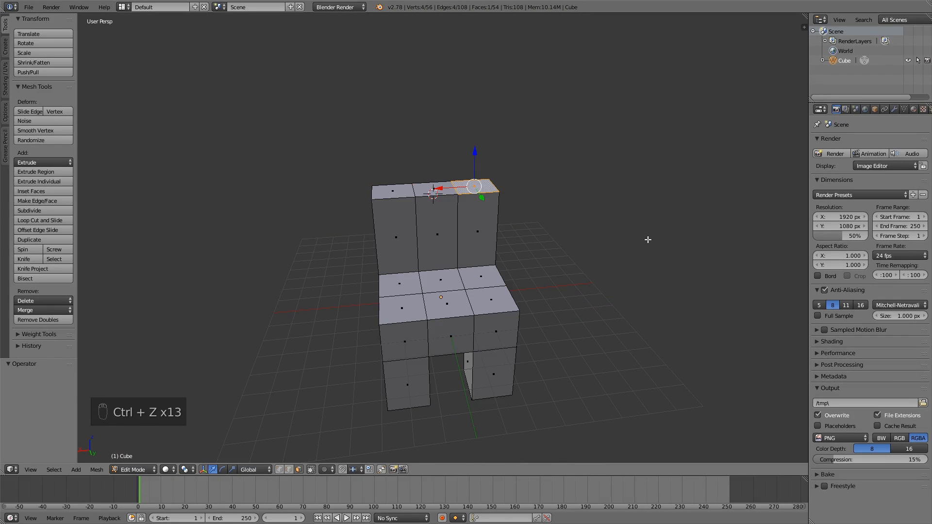
# Step: Examine the straight-backed chair and switch it from Edit Mode to Object Mode
pyautogui.moveTo(537, 297); pyautogui.dragTo(505, 296, button='middle')
pyautogui.scroll(5, 464, 302)
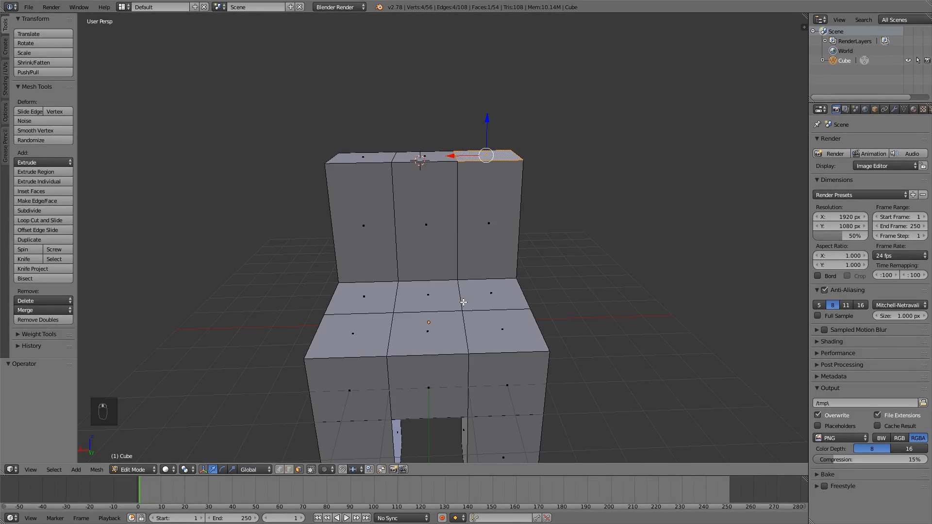
pyautogui.moveTo(438, 299); pyautogui.dragTo(596, 324, button='middle')
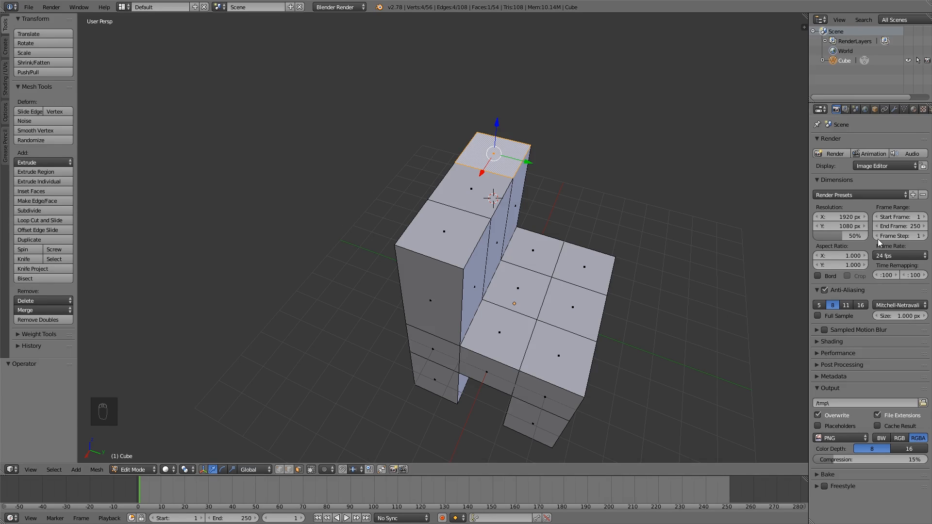
pyautogui.moveTo(583, 309); pyautogui.dragTo(559, 334, button='middle')
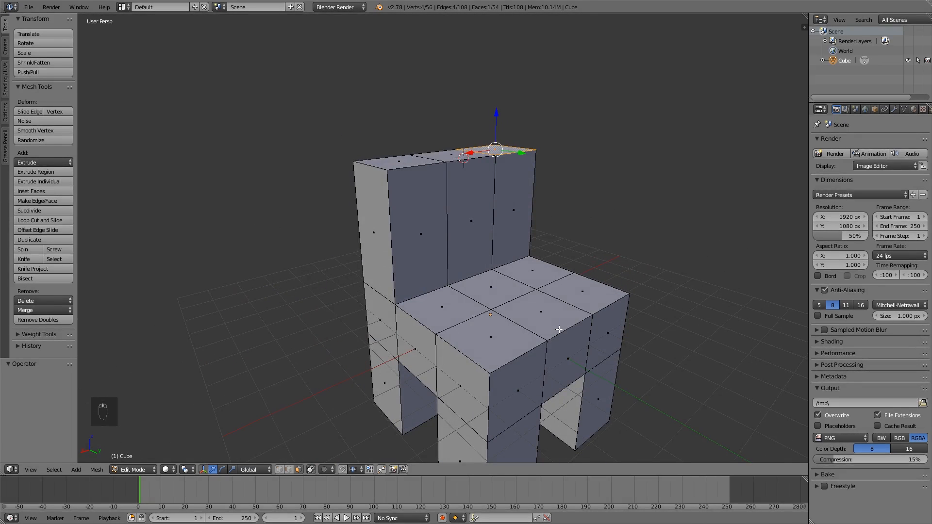
pyautogui.press('Tab')
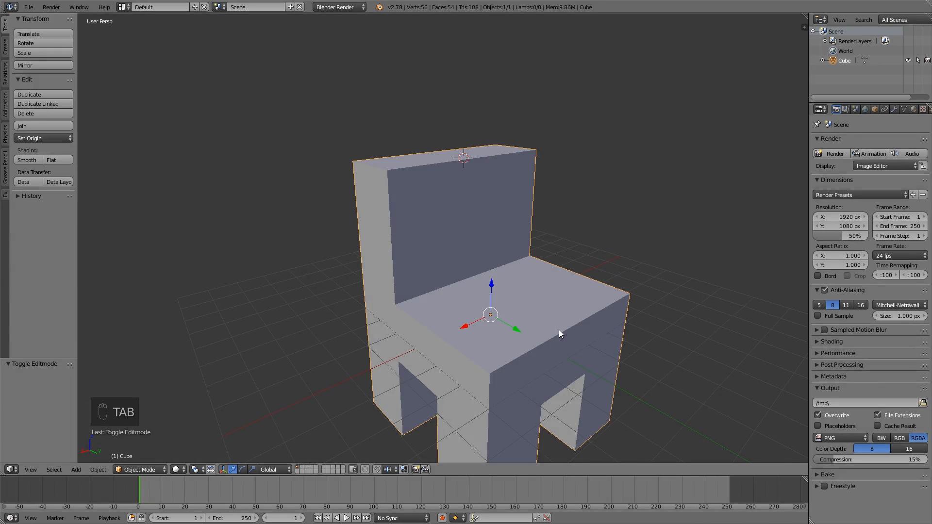